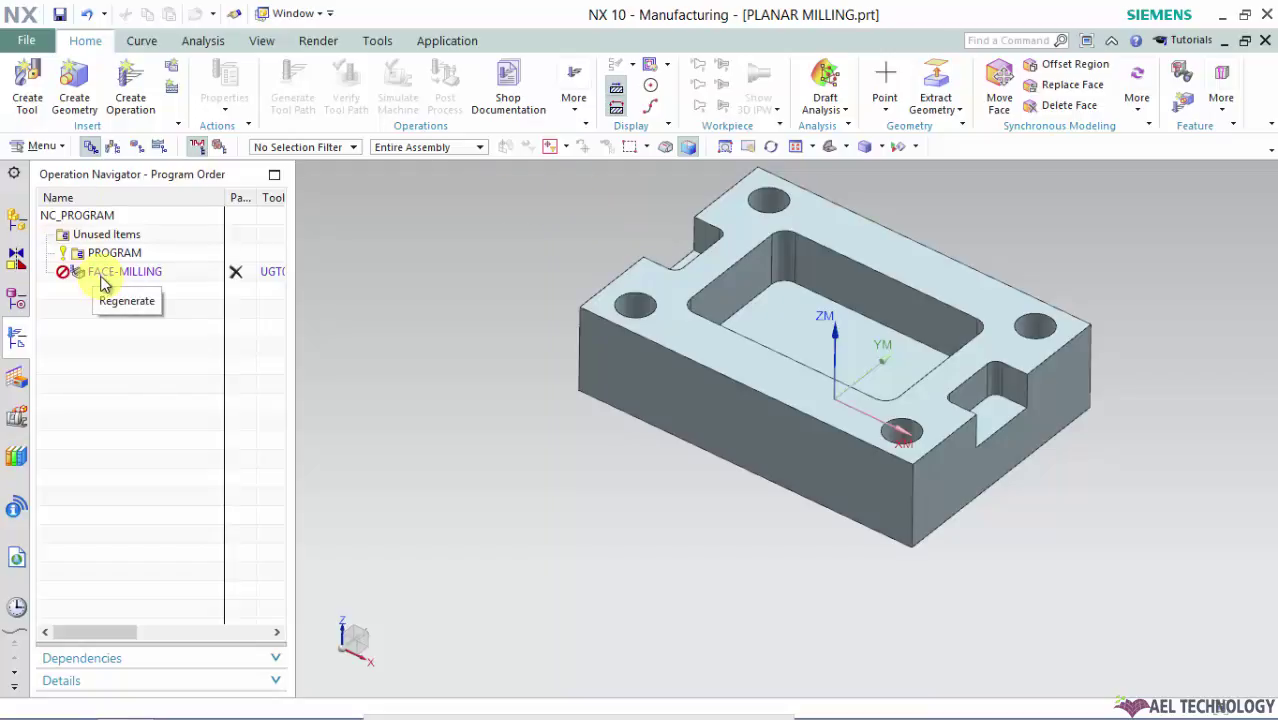
# Select the FACE-MILLING operation in the Operation Navigator and bring up its context menu.
pyautogui.click(110, 279)
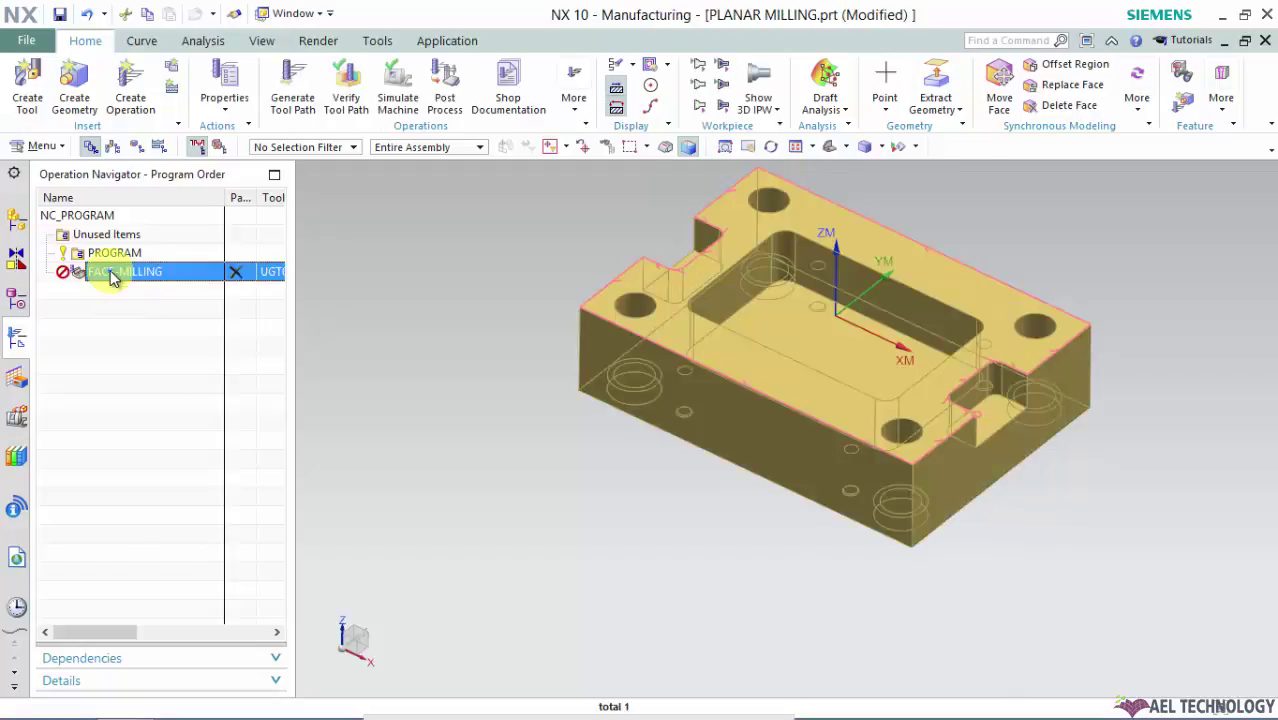
pyautogui.rightClick(112, 278)
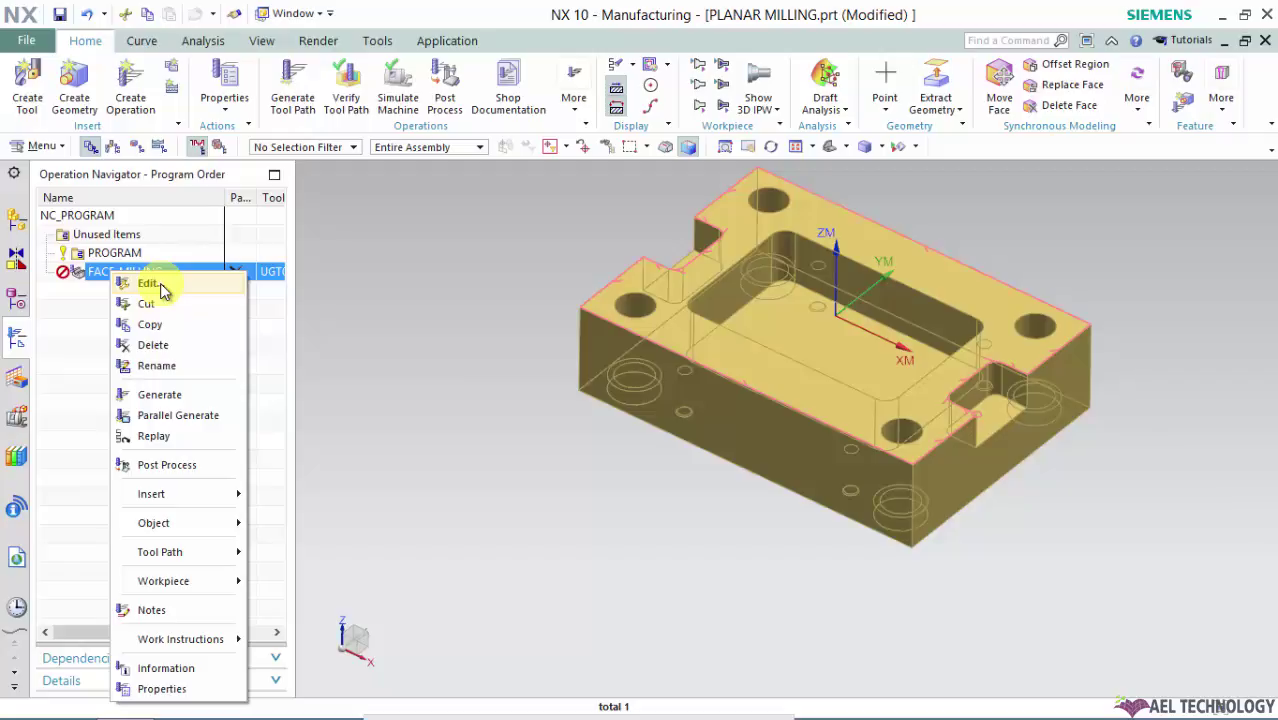
# Edit FACE-MILLING and open its Non Cutting Moves dialog at the Engage settings.
pyautogui.click(148, 284)
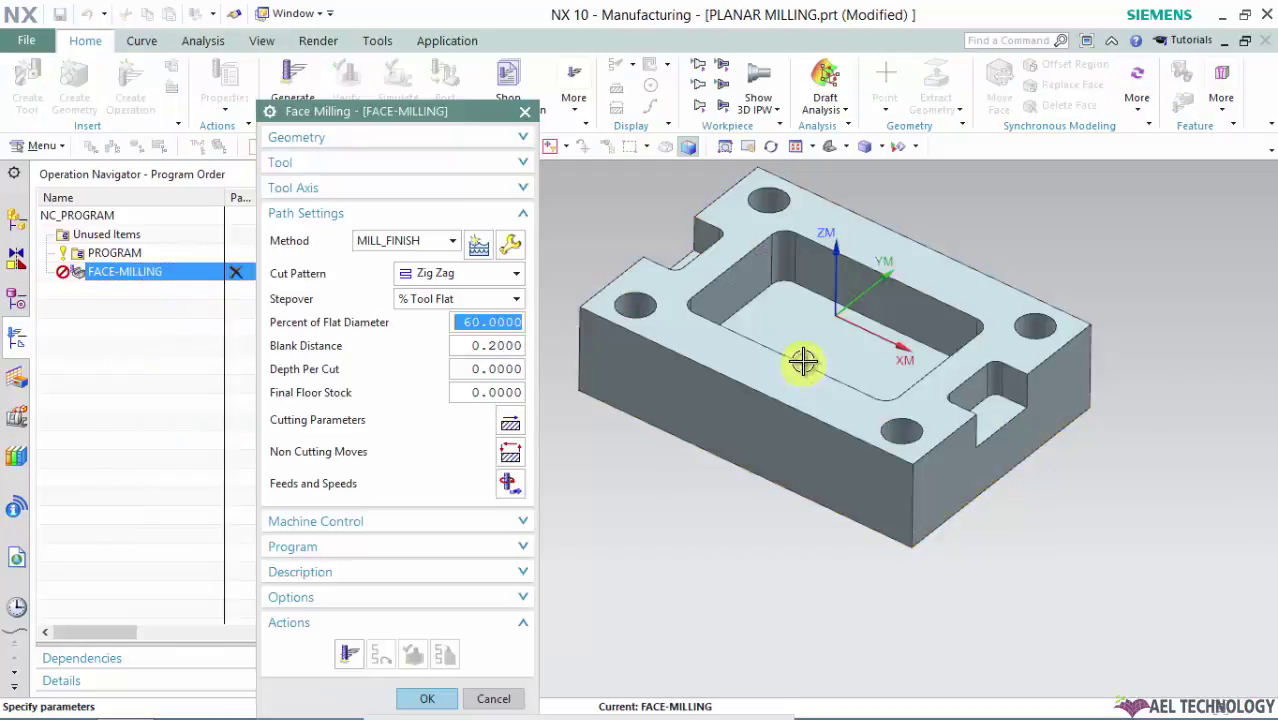
pyautogui.click(509, 453)
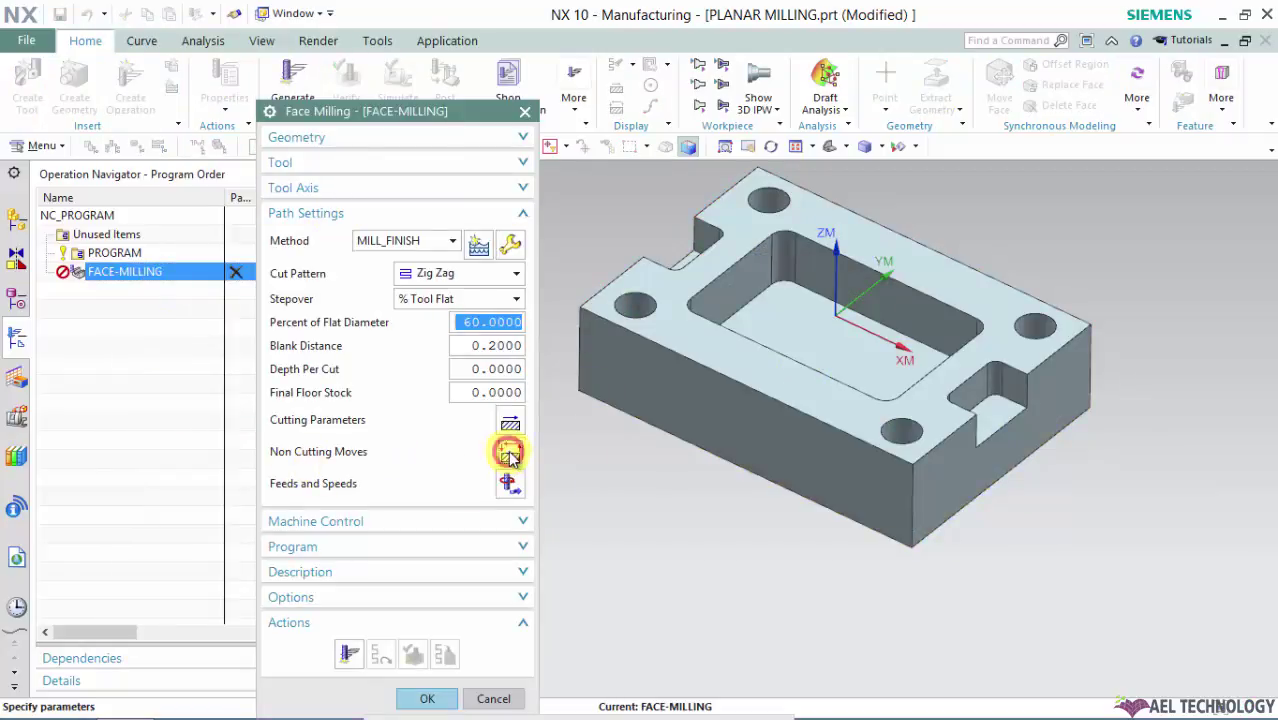
pyautogui.middleClick(331, 393)
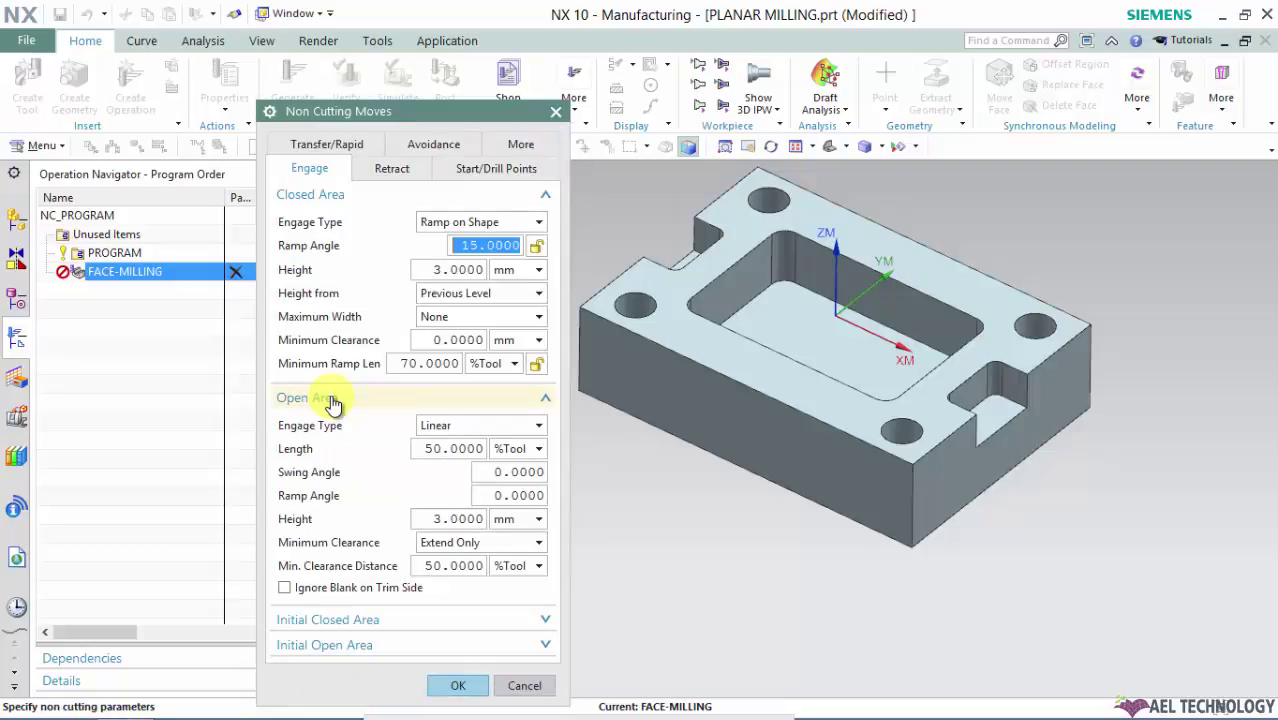
pyautogui.click(545, 195)
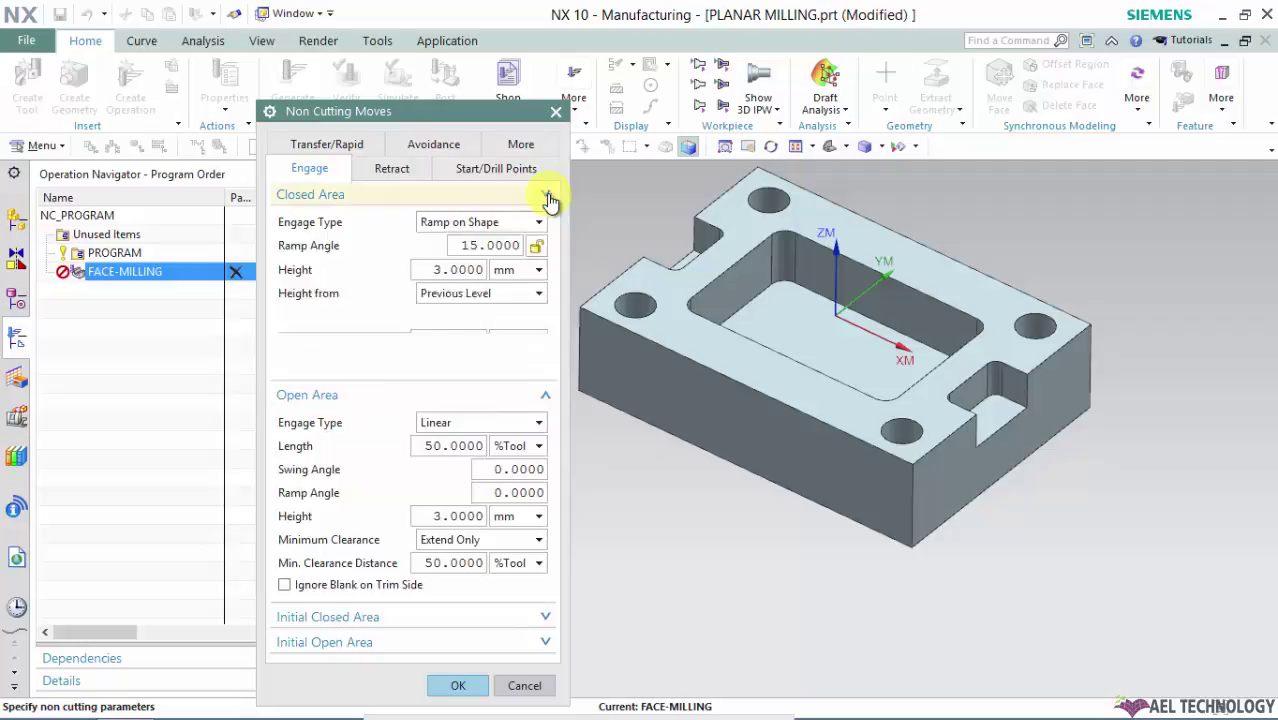
pyautogui.click(545, 219)
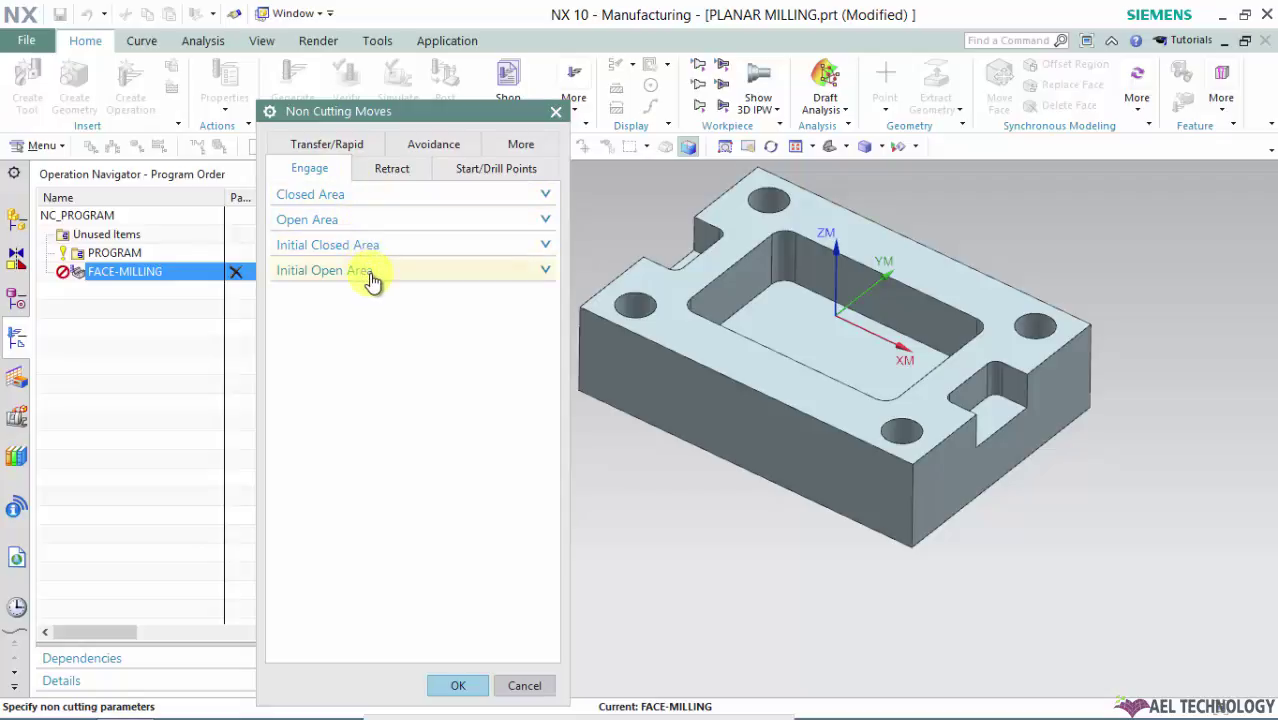
pyautogui.click(385, 198)
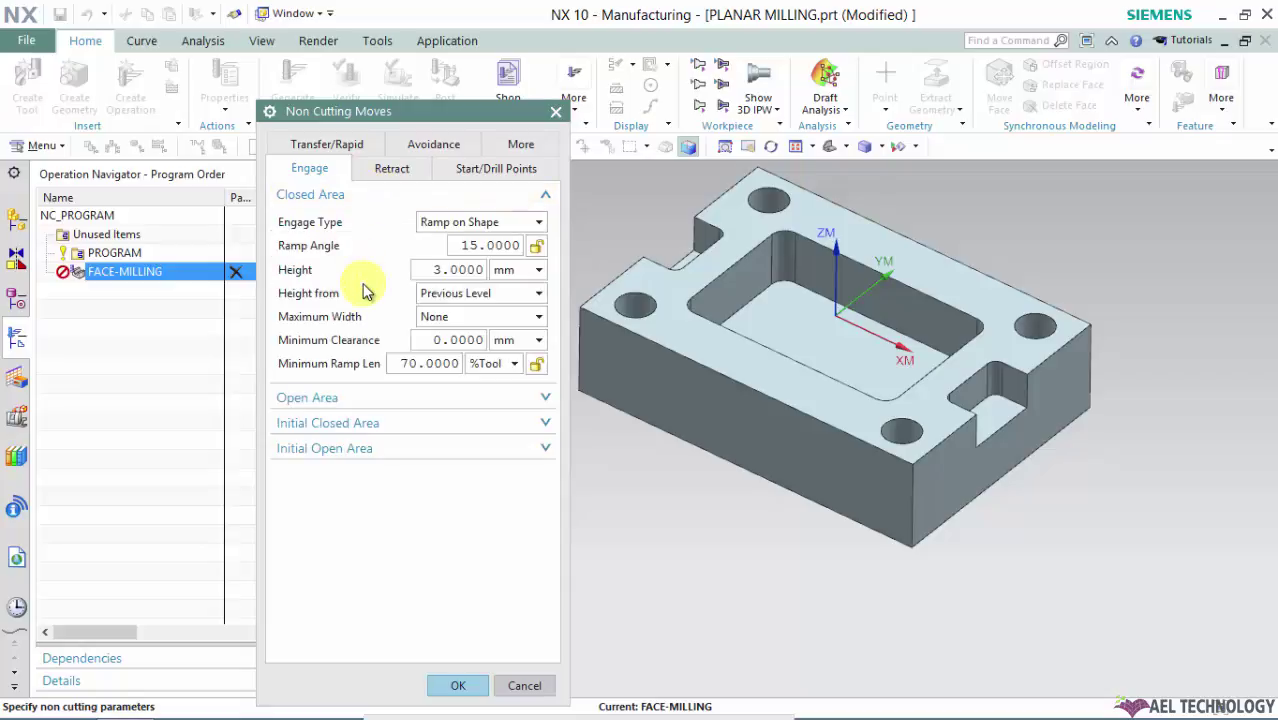
pyautogui.click(368, 399)
pyautogui.click(370, 400)
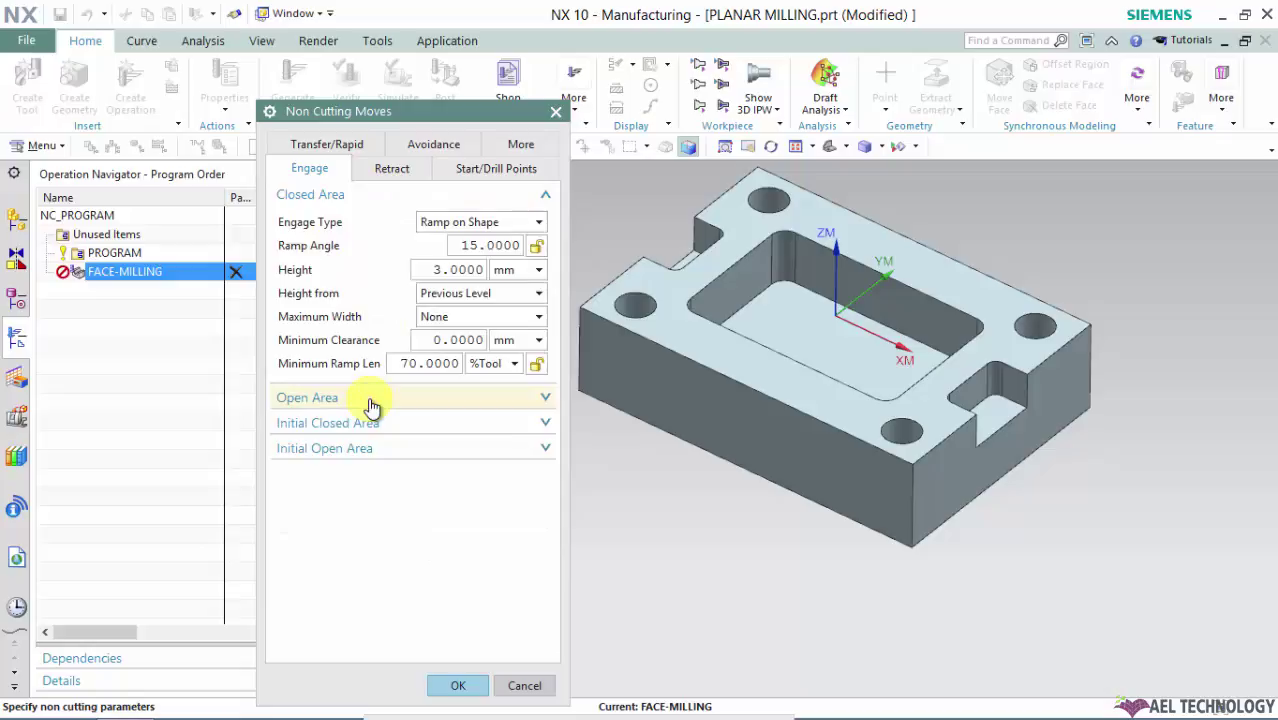
pyautogui.click(360, 400)
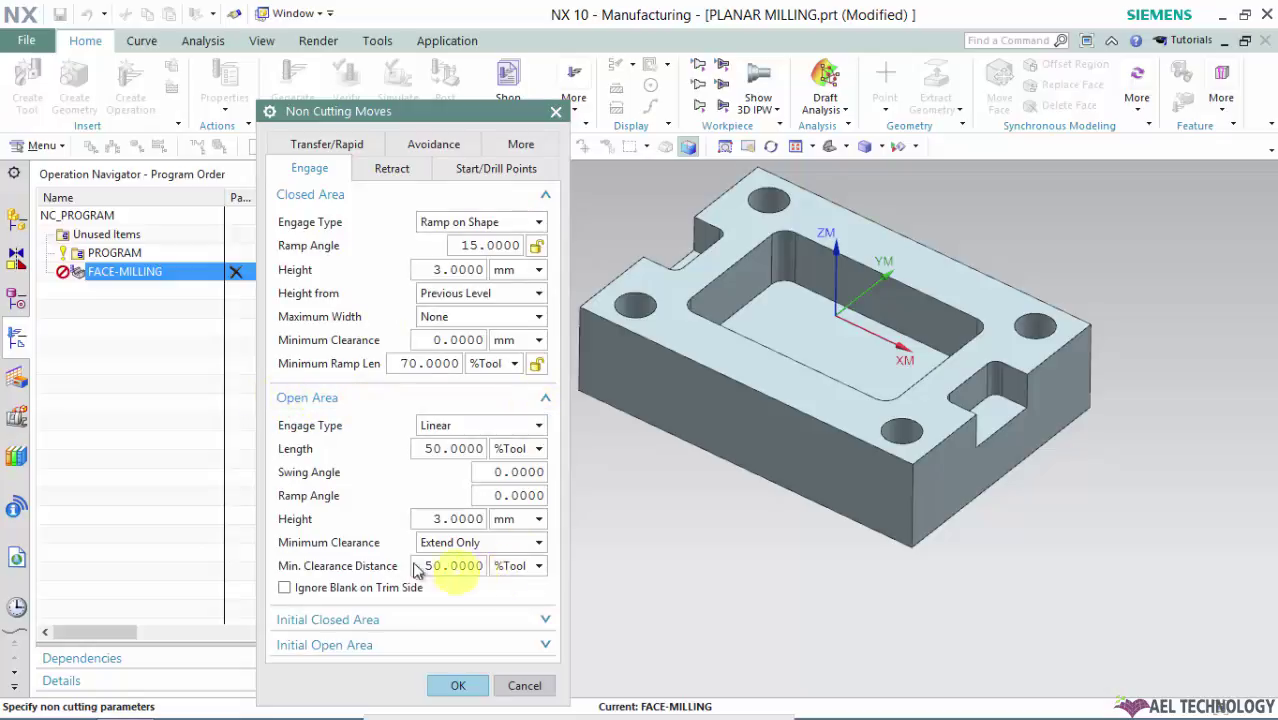
# Collapse the Open Area engage section and list the Closed Area engage types.
pyautogui.click(545, 400)
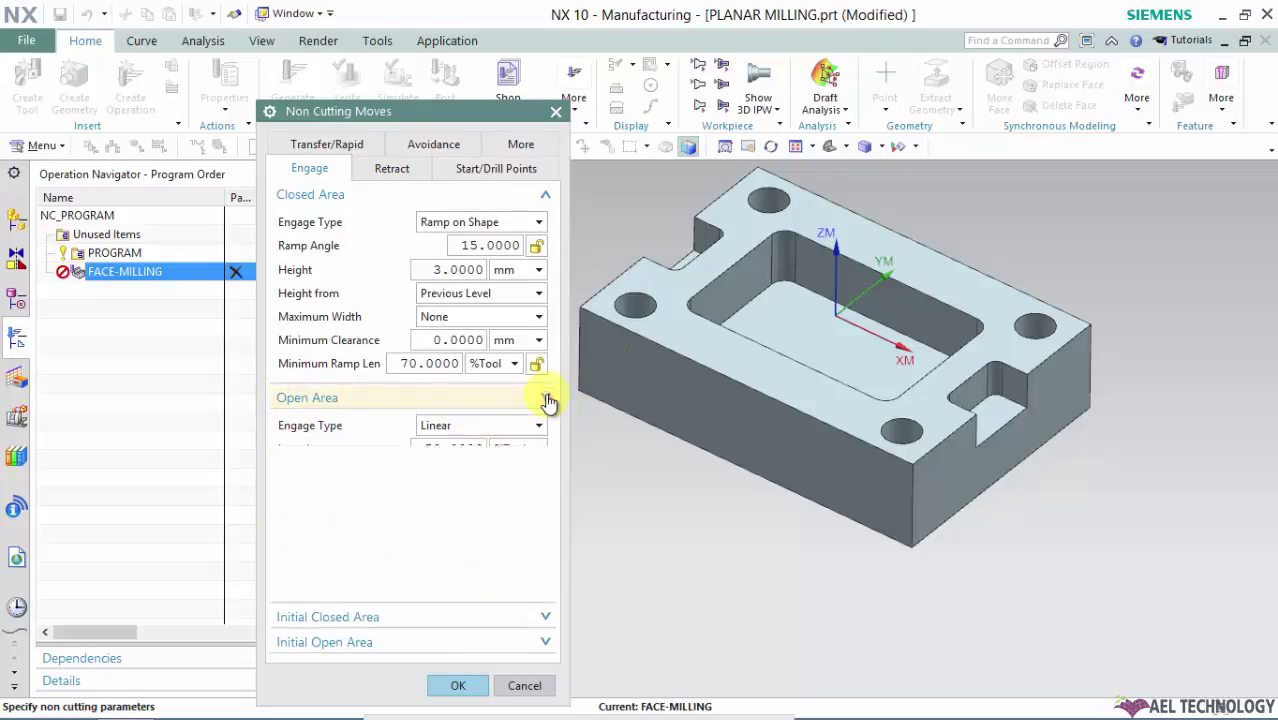
pyautogui.click(502, 226)
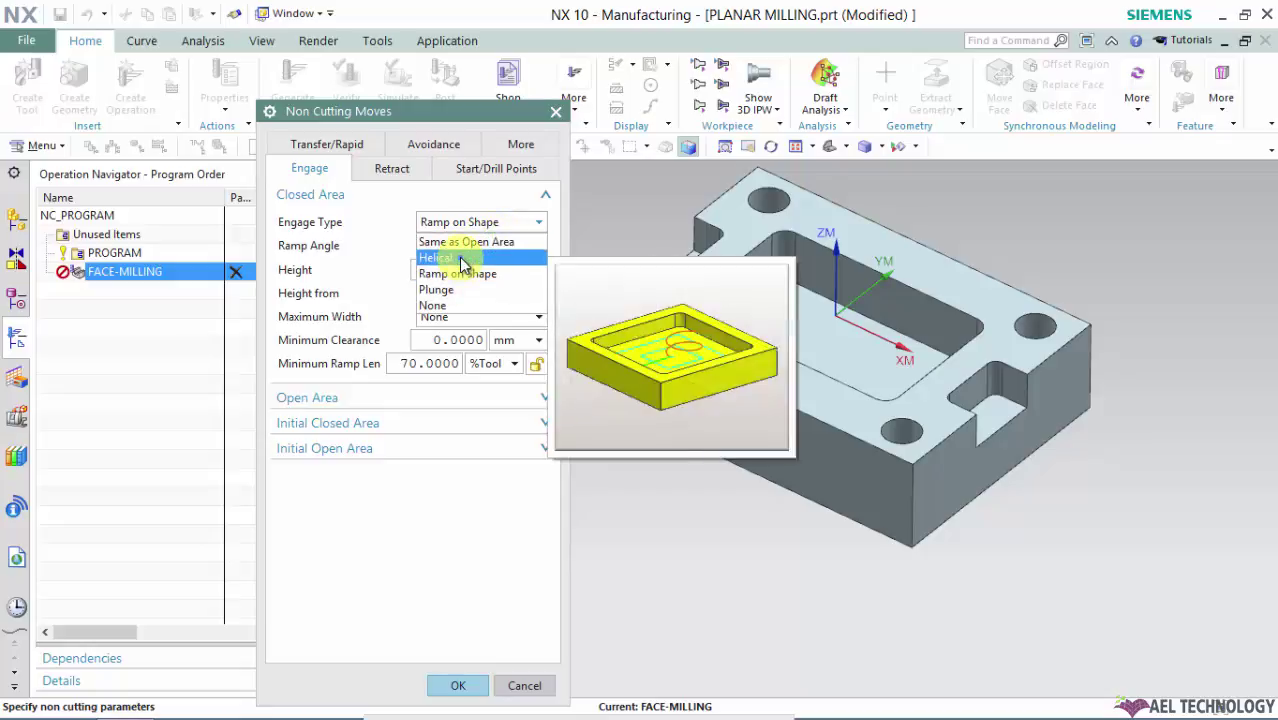
# Make the closed-area engage Helical, with its diameter measured in mm.
pyautogui.click(461, 260)
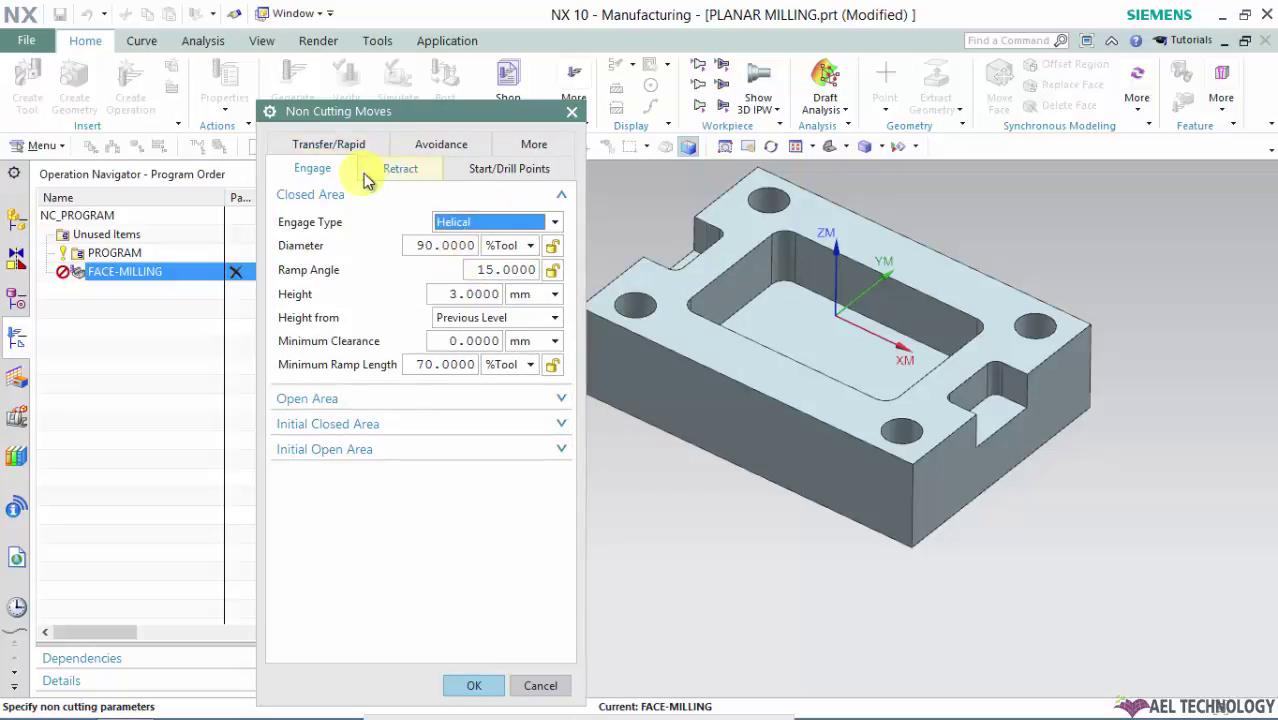
pyautogui.moveTo(322, 258)
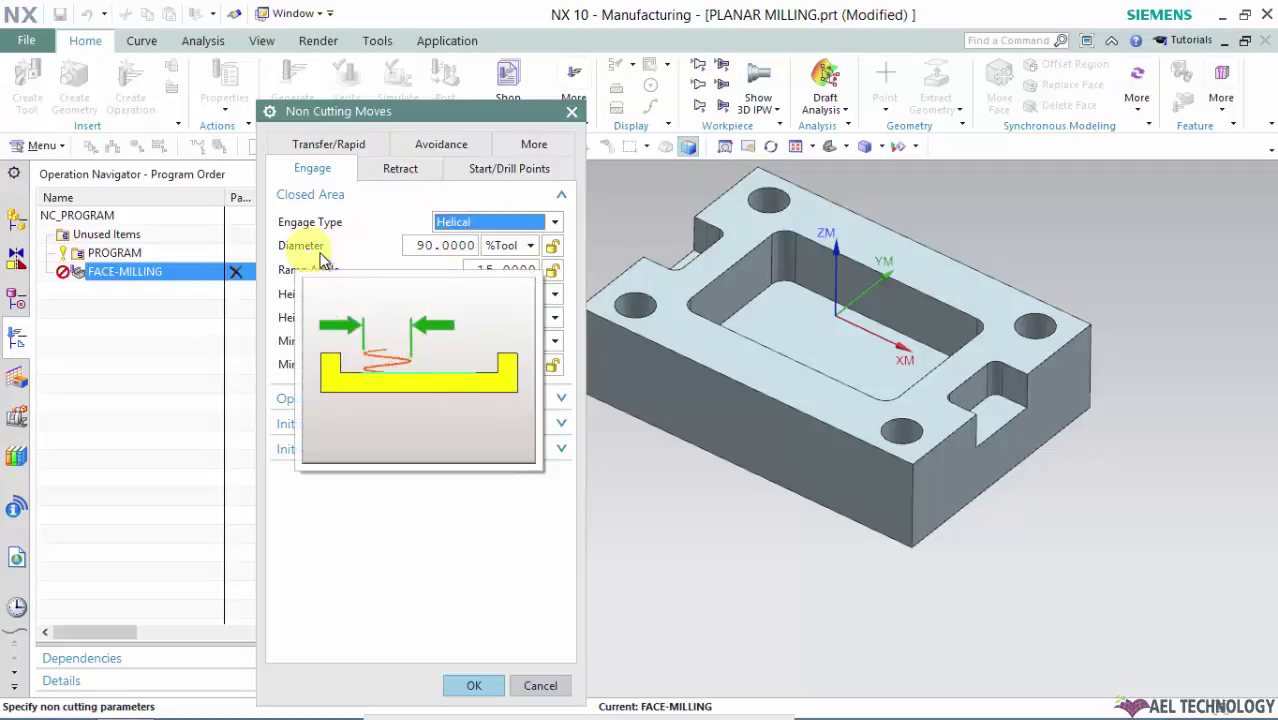
pyautogui.click(533, 246)
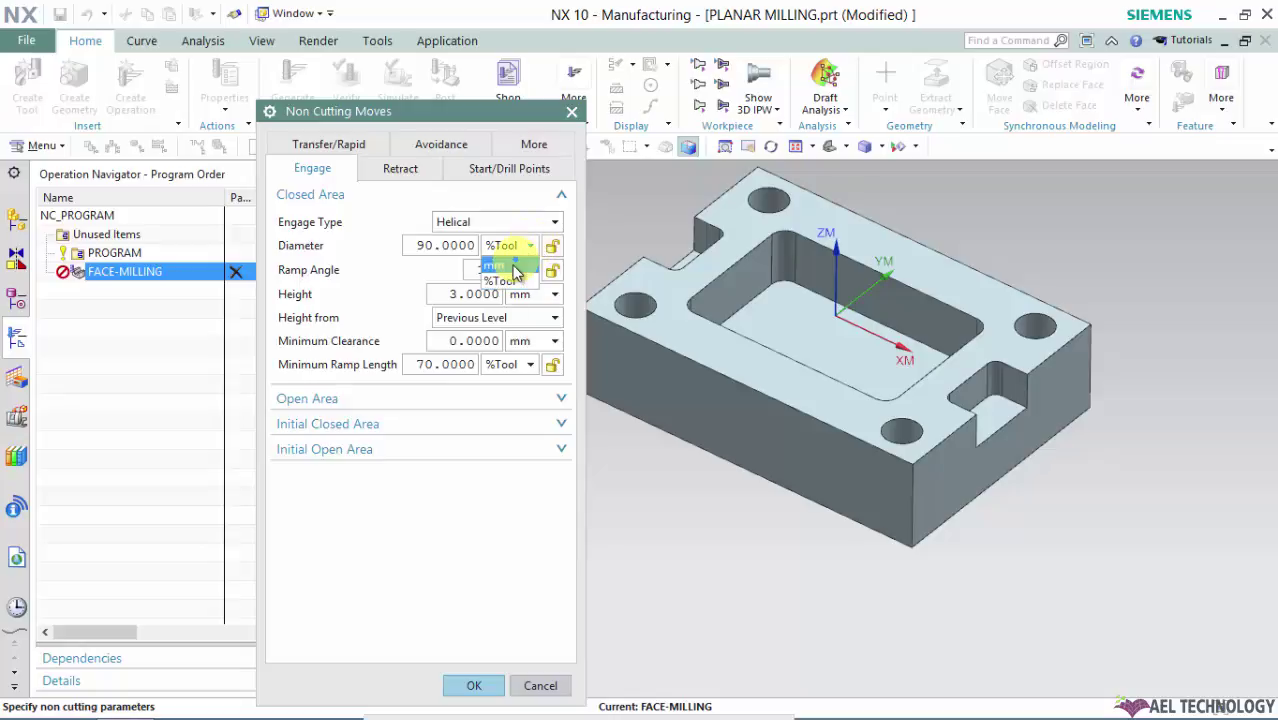
pyautogui.click(494, 265)
# Enter 50 mm as the helical engage diameter.
pyautogui.click(455, 245)
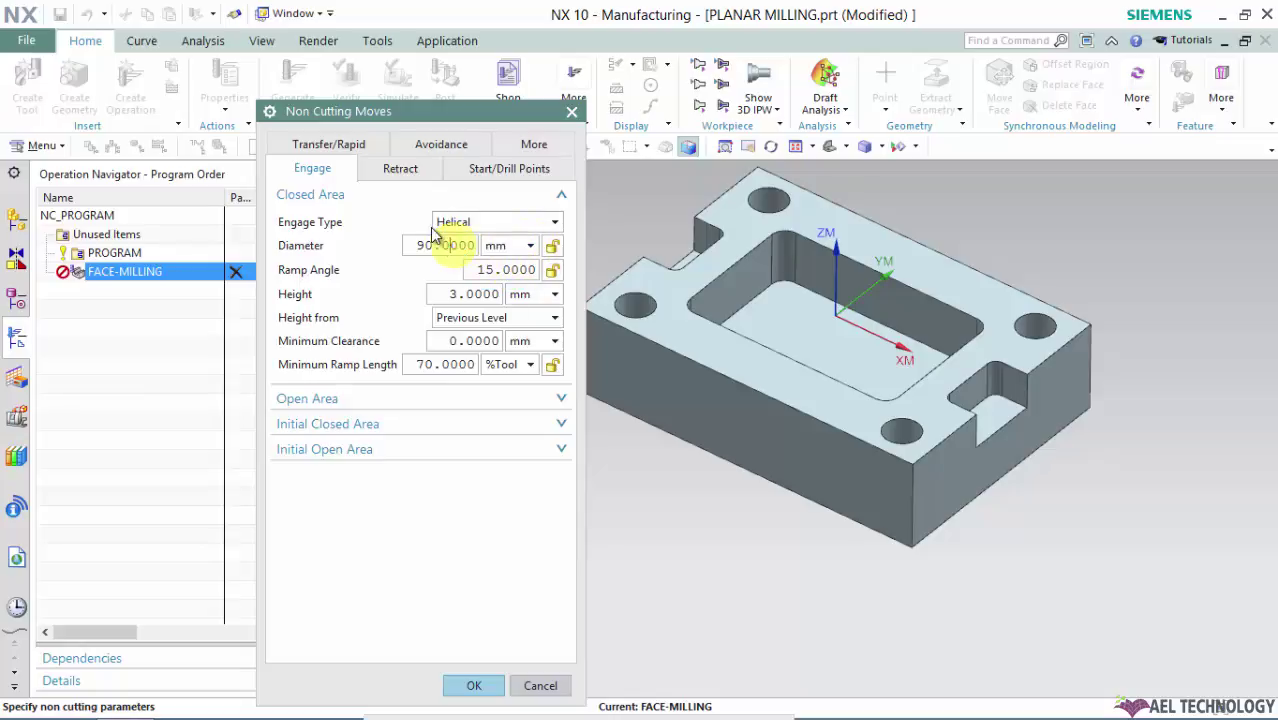
pyautogui.doubleClick(418, 245)
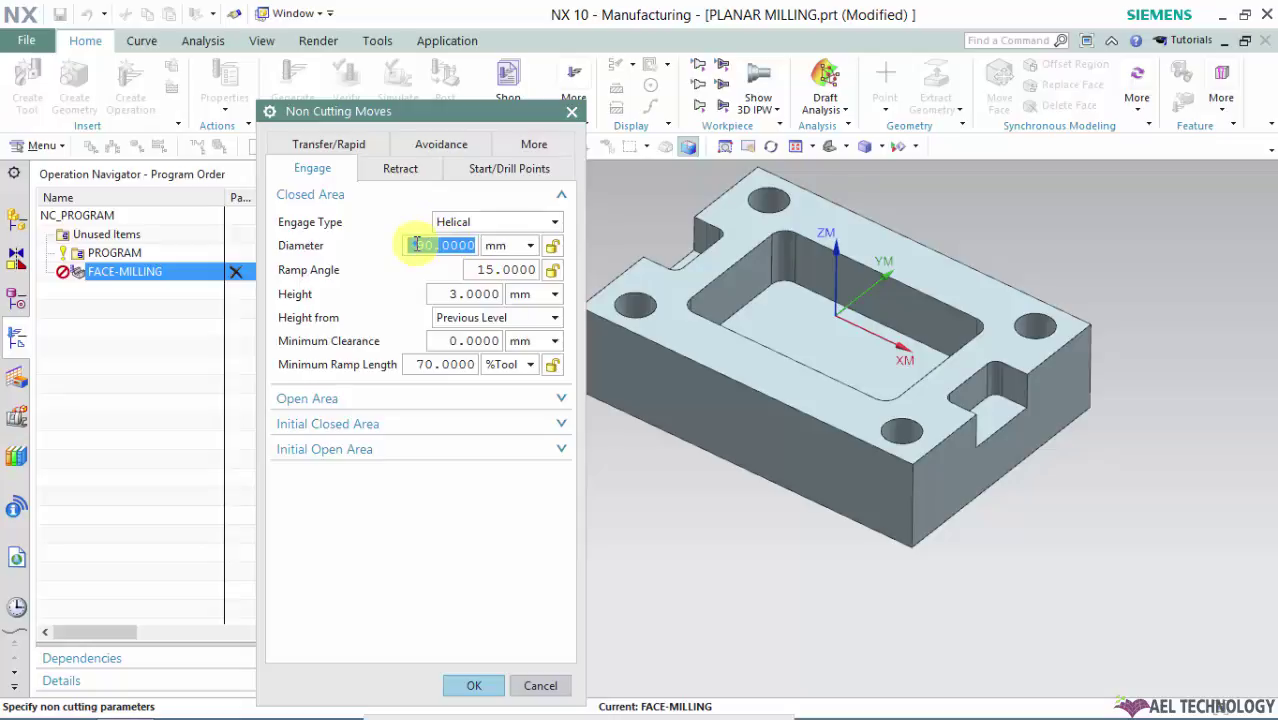
pyautogui.write('10')
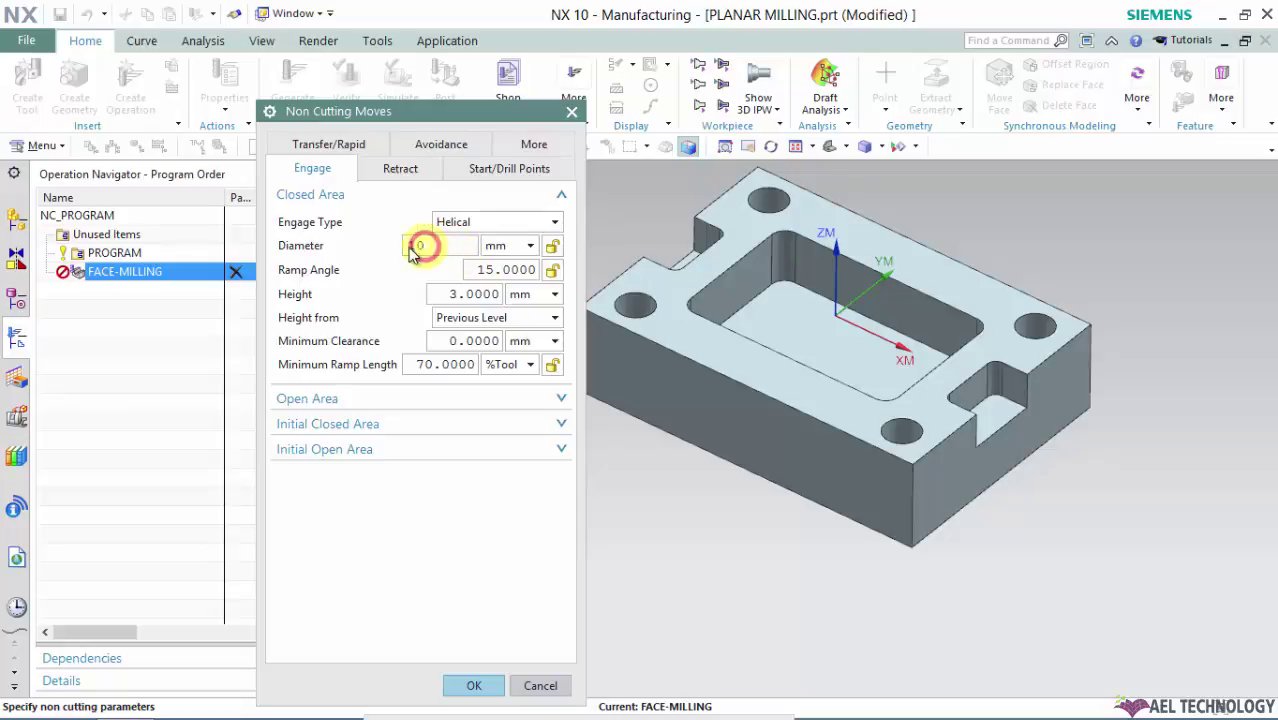
pyautogui.press('Return')
pyautogui.click(443, 245)
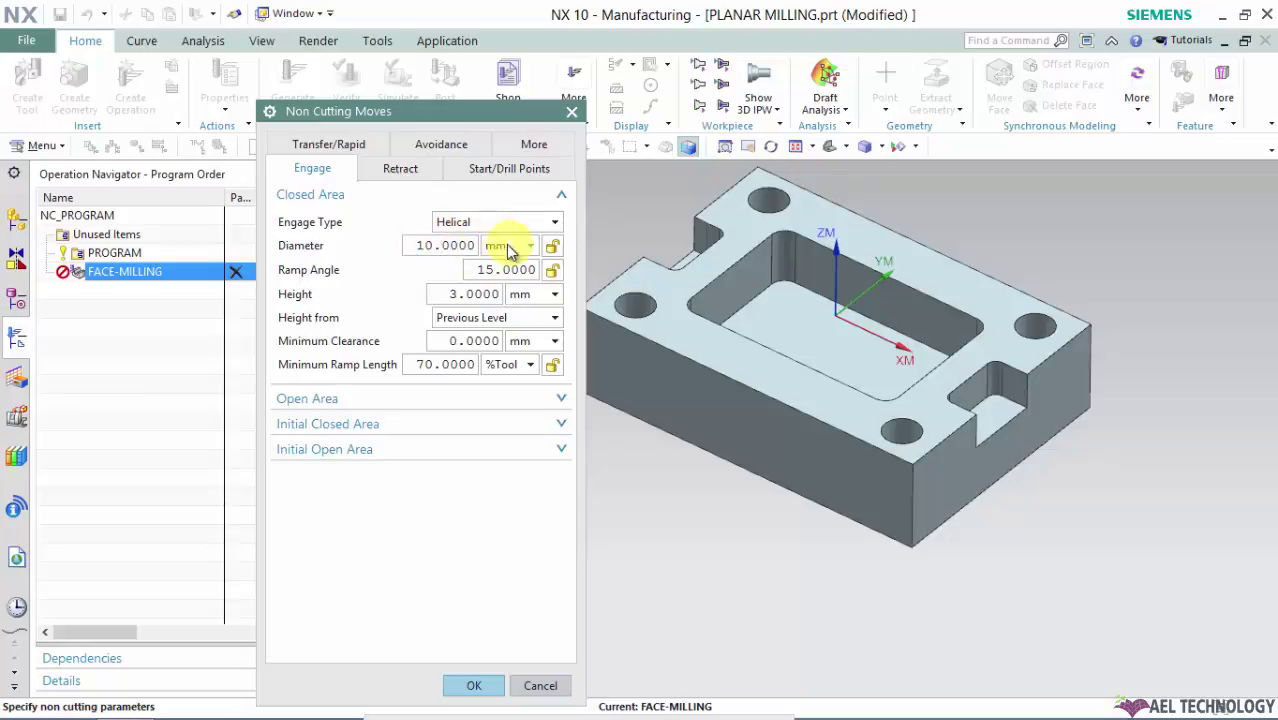
pyautogui.moveTo(416, 245); pyautogui.dragTo(485, 248)
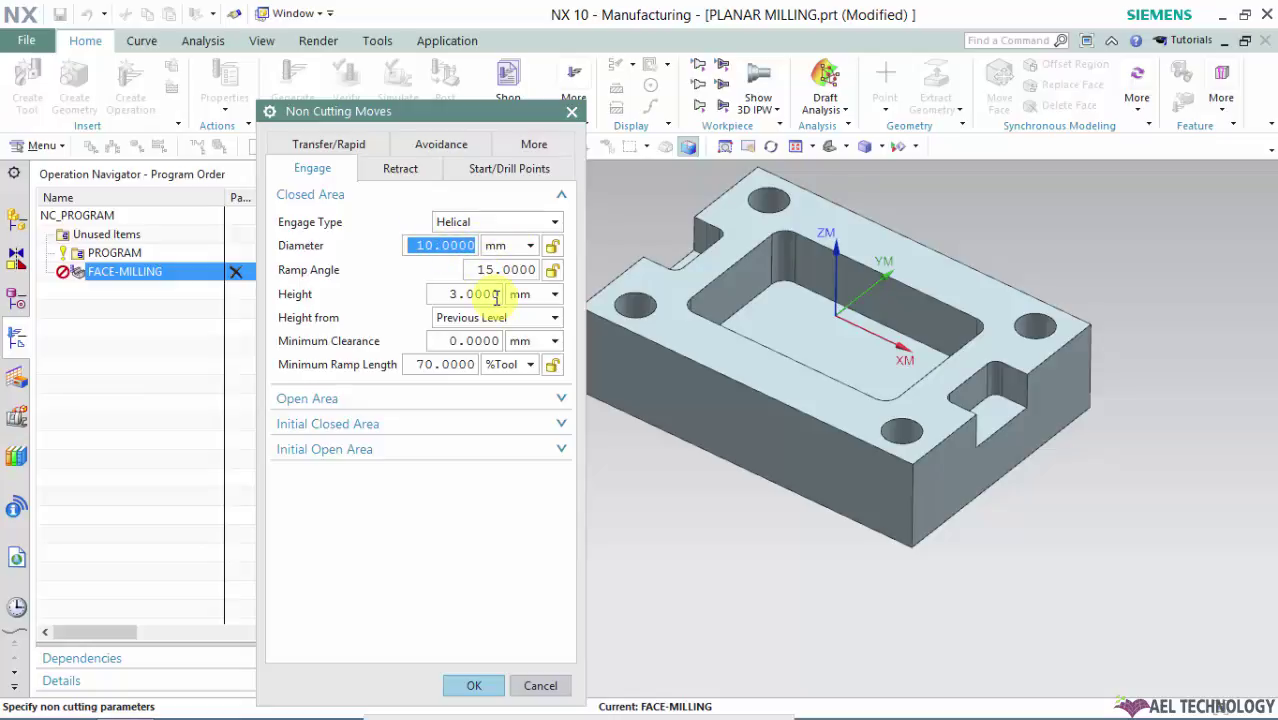
pyautogui.write('50')
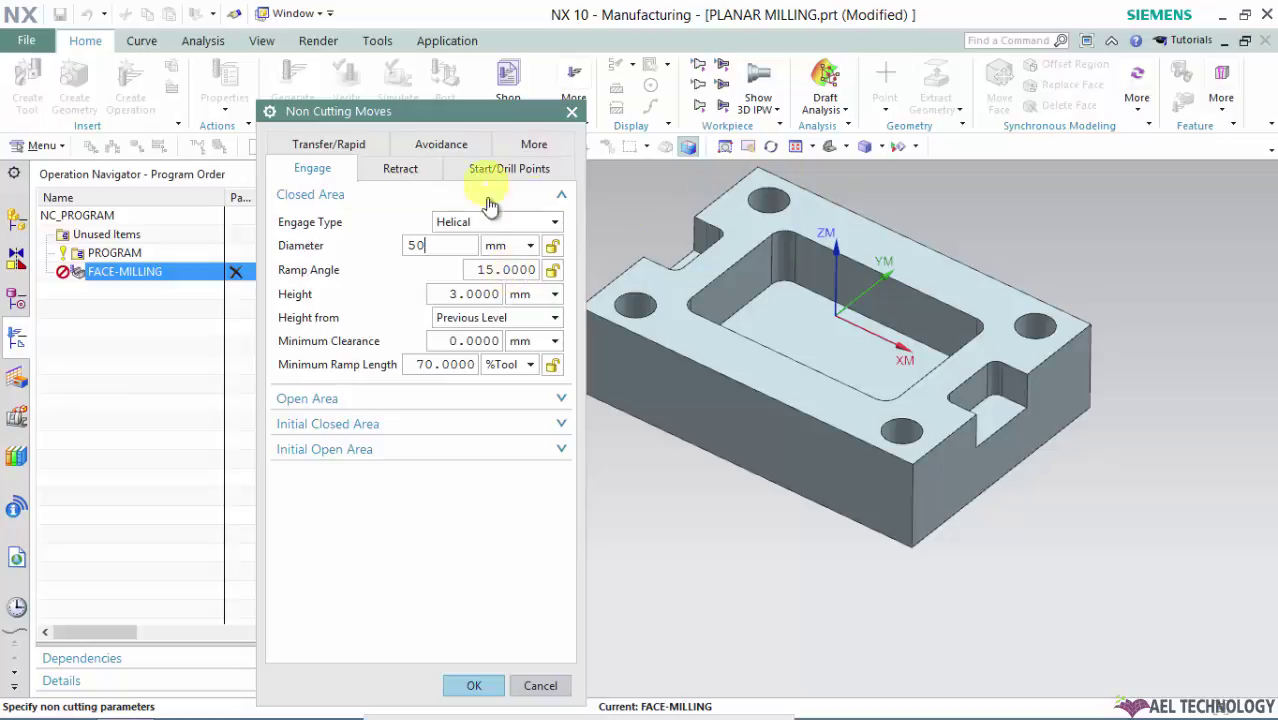
# Set the helical engage height to 10 mm, measured from Current Level.
pyautogui.click(474, 294)
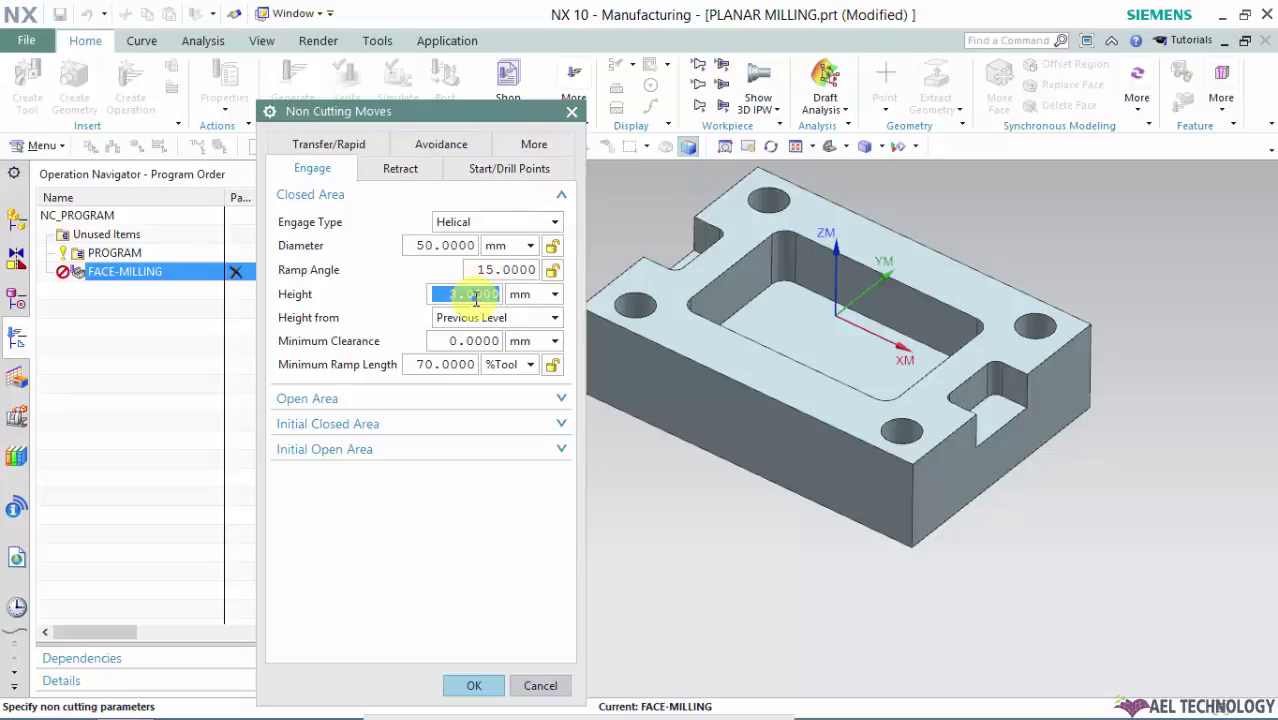
pyautogui.write('10')
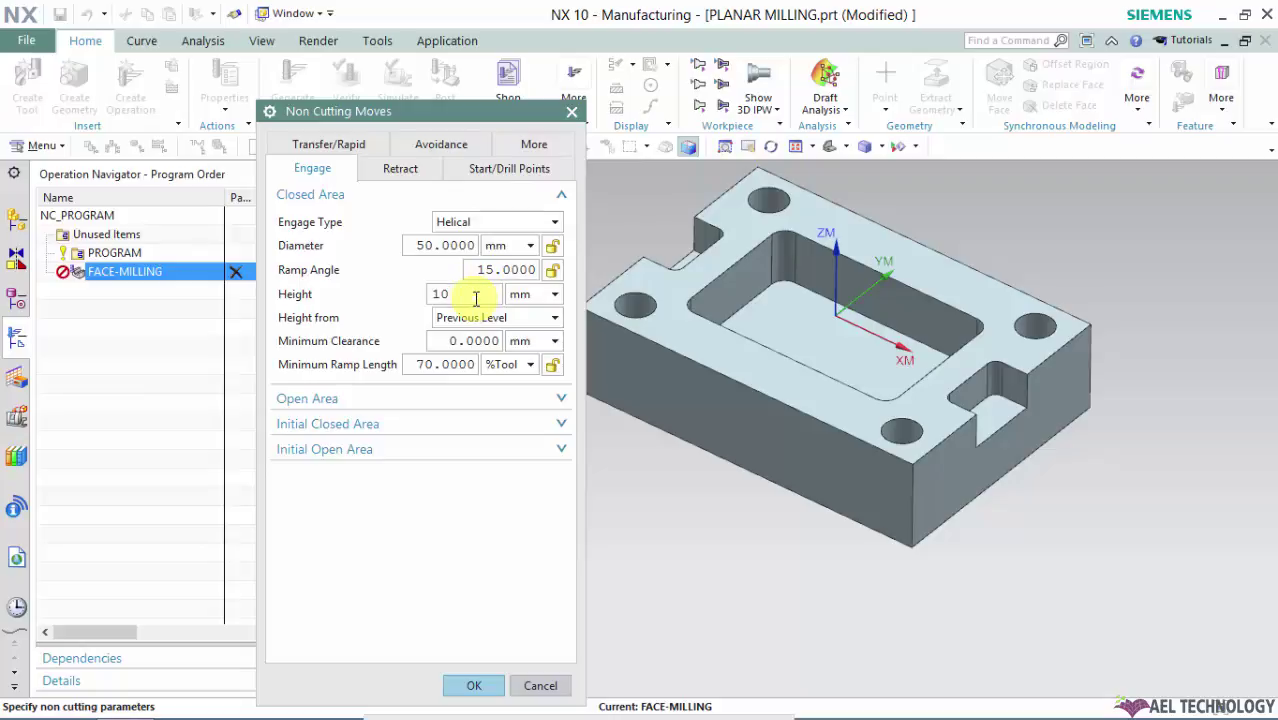
pyautogui.click(490, 318)
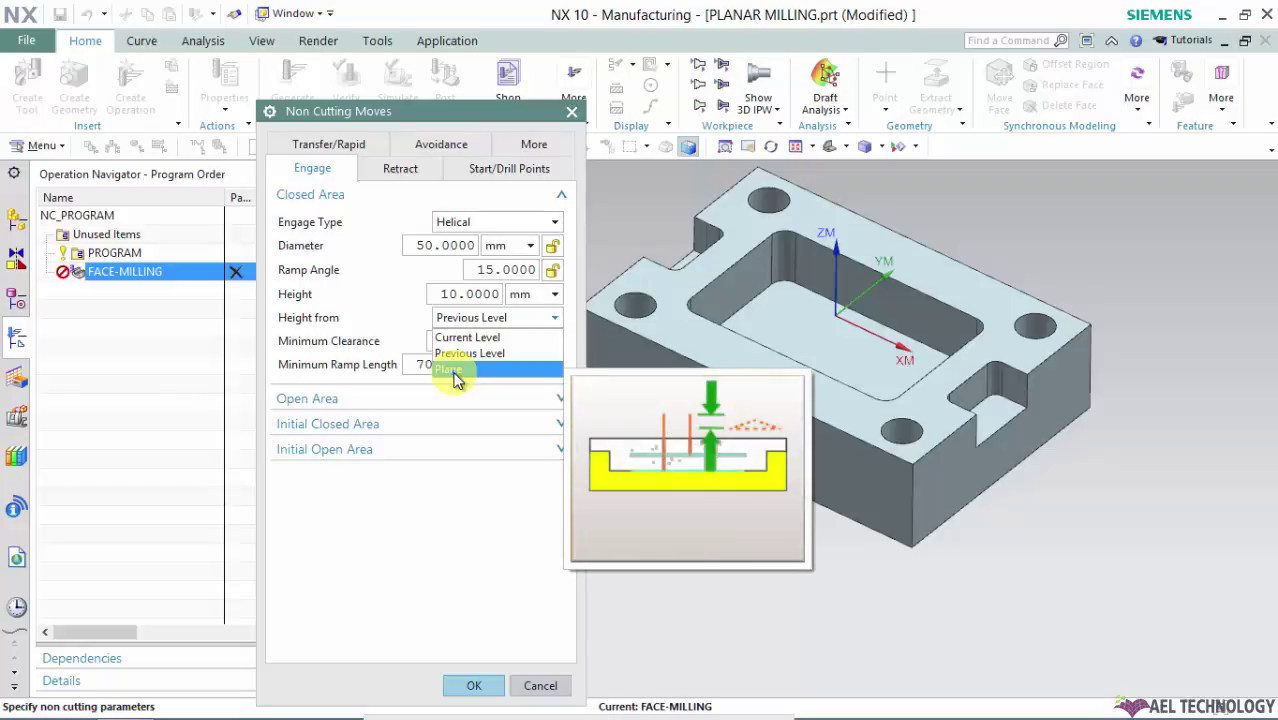
pyautogui.click(462, 337)
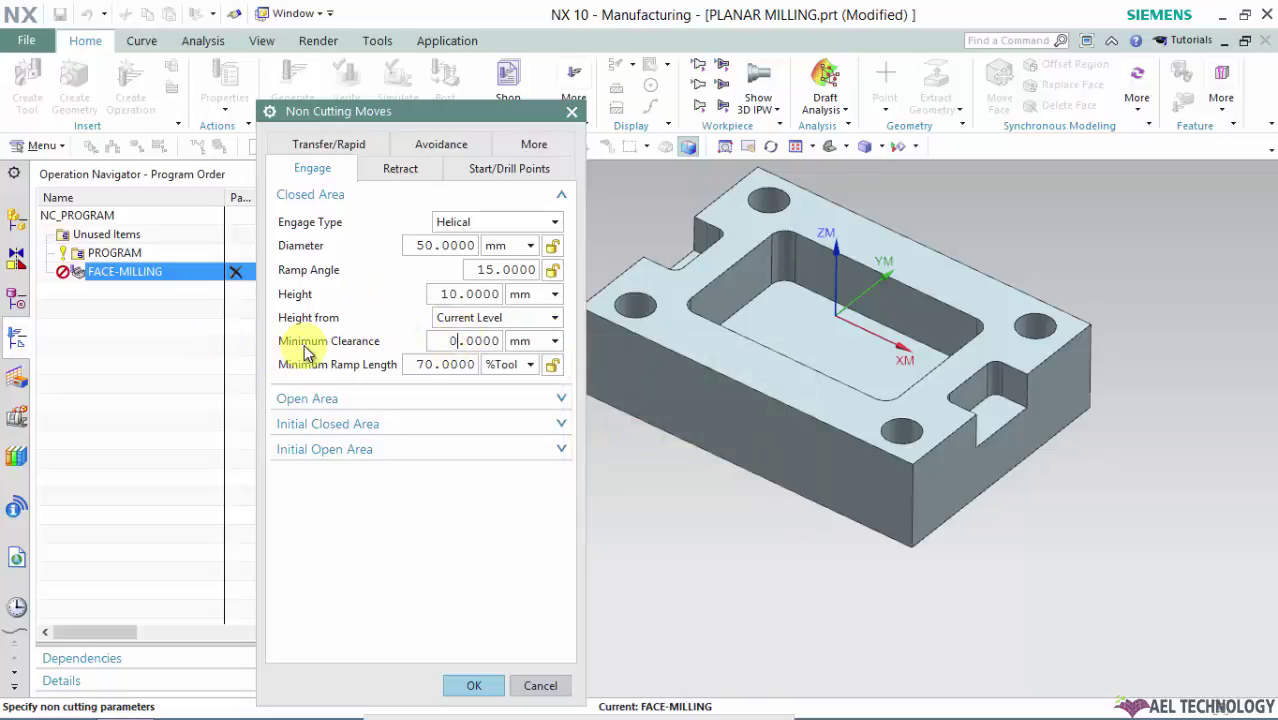
pyautogui.moveTo(305, 352)
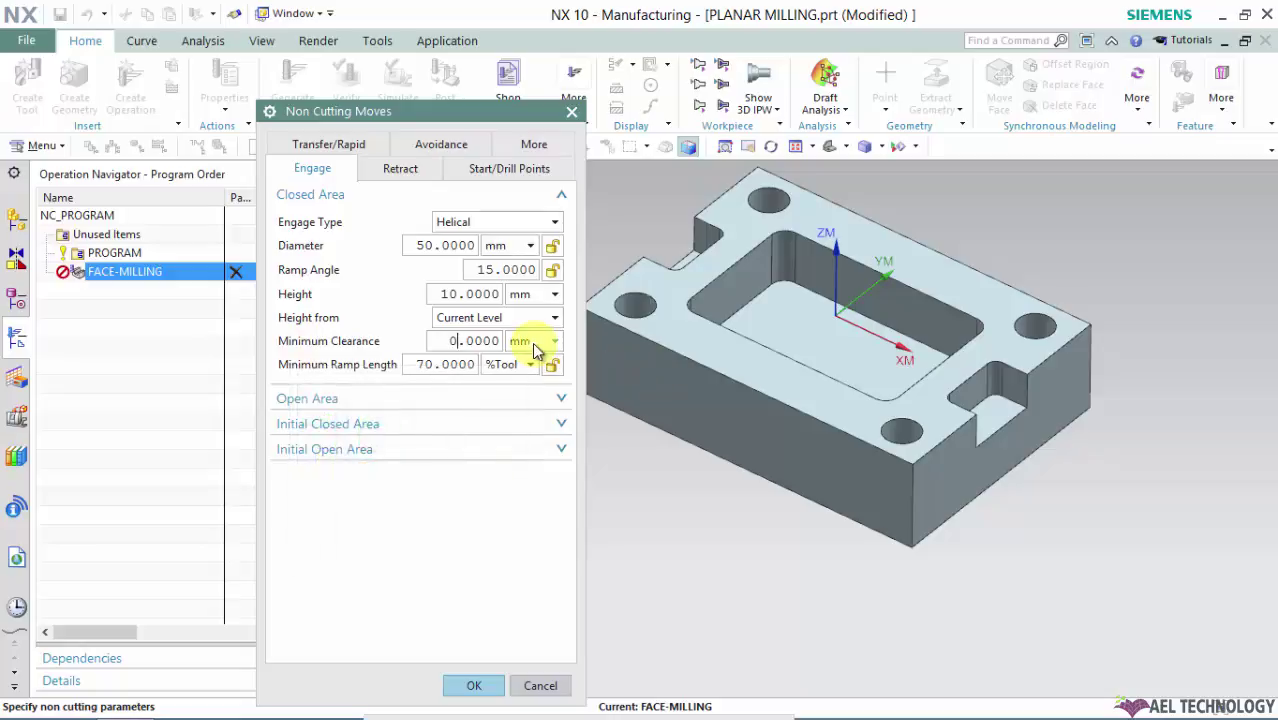
# Replace the closed-area minimum clearance with 10 mm.
pyautogui.moveTo(435, 342); pyautogui.dragTo(505, 341)
pyautogui.click(782, 655)
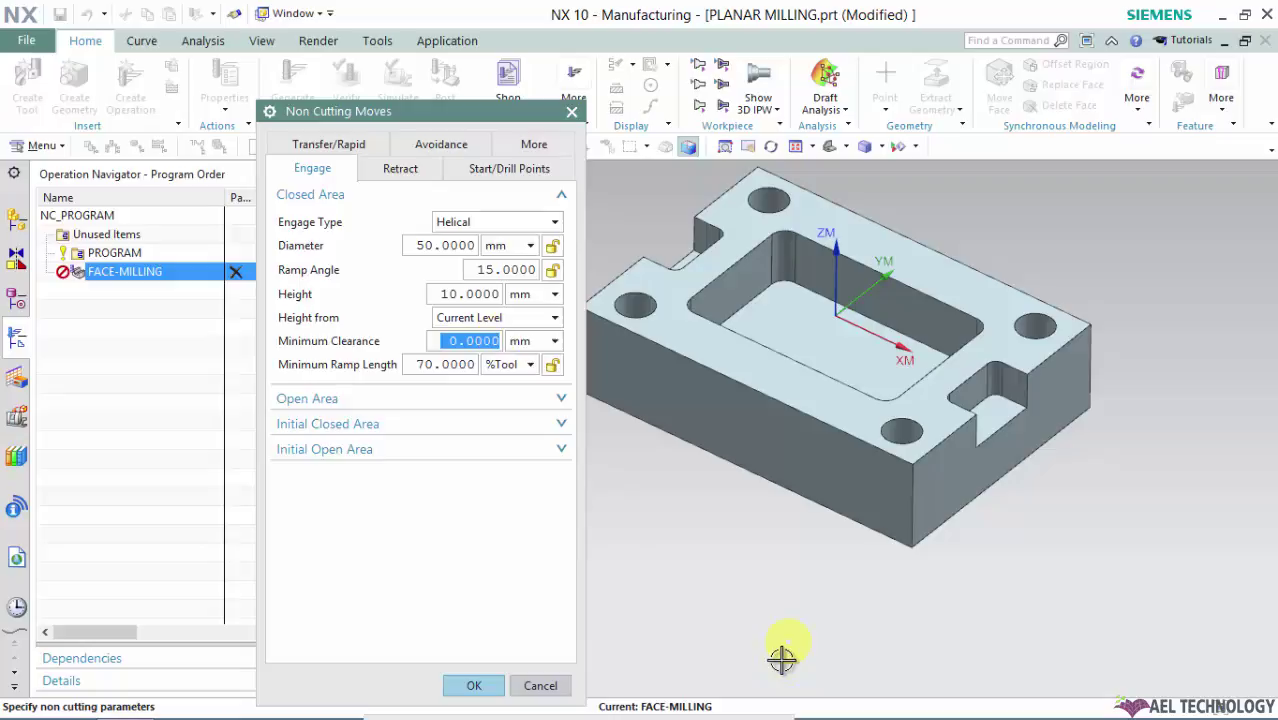
pyautogui.write('10')
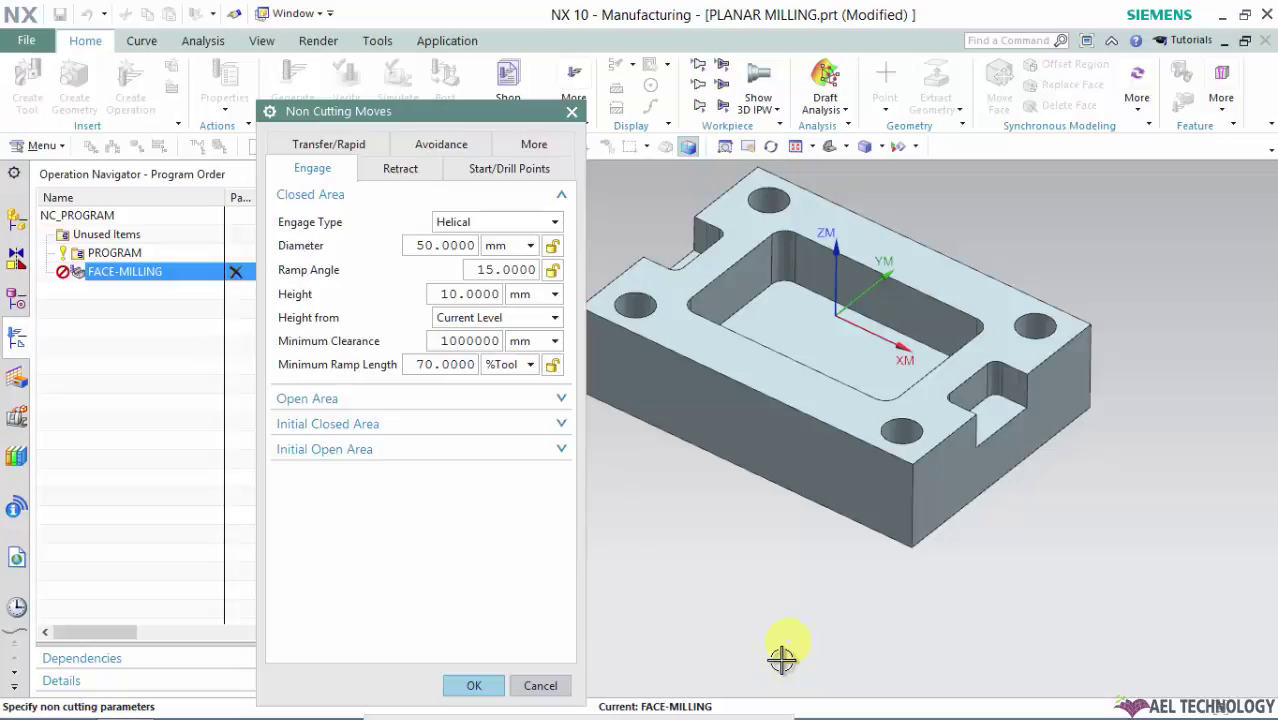
pyautogui.press('Delete')
pyautogui.press('Delete')
pyautogui.moveTo(337, 370)
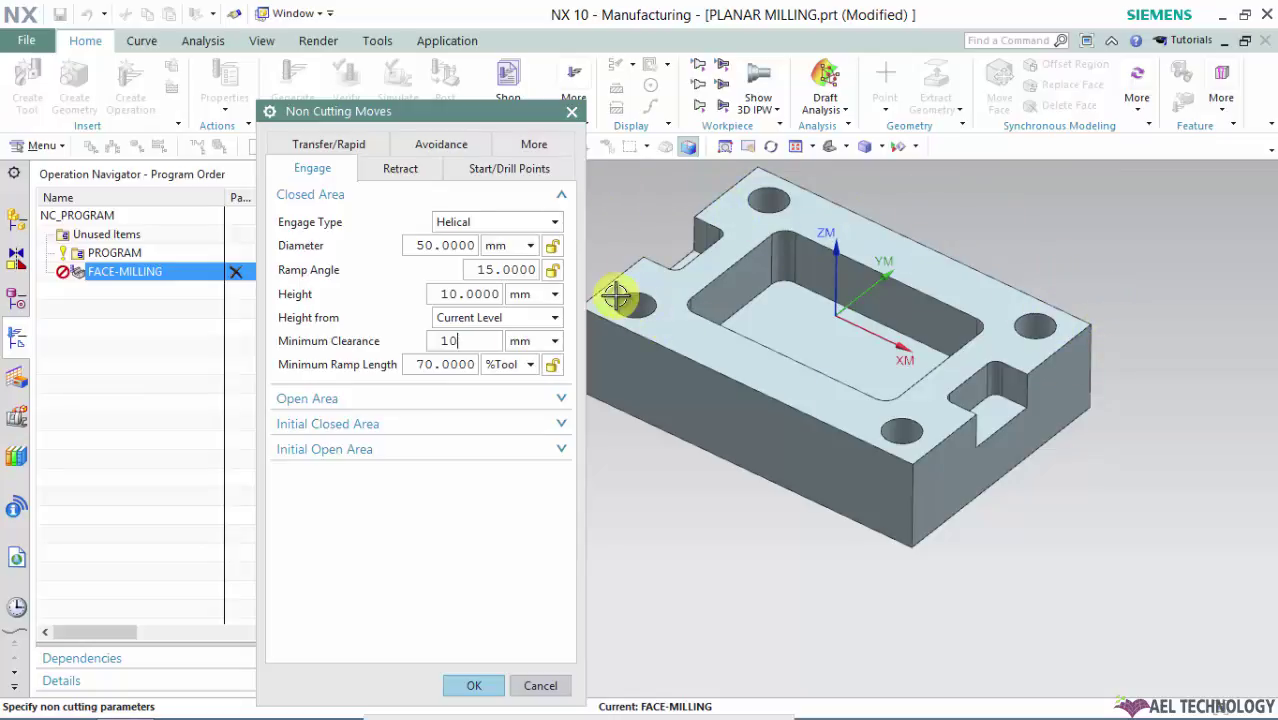
pyautogui.moveTo(497, 229)
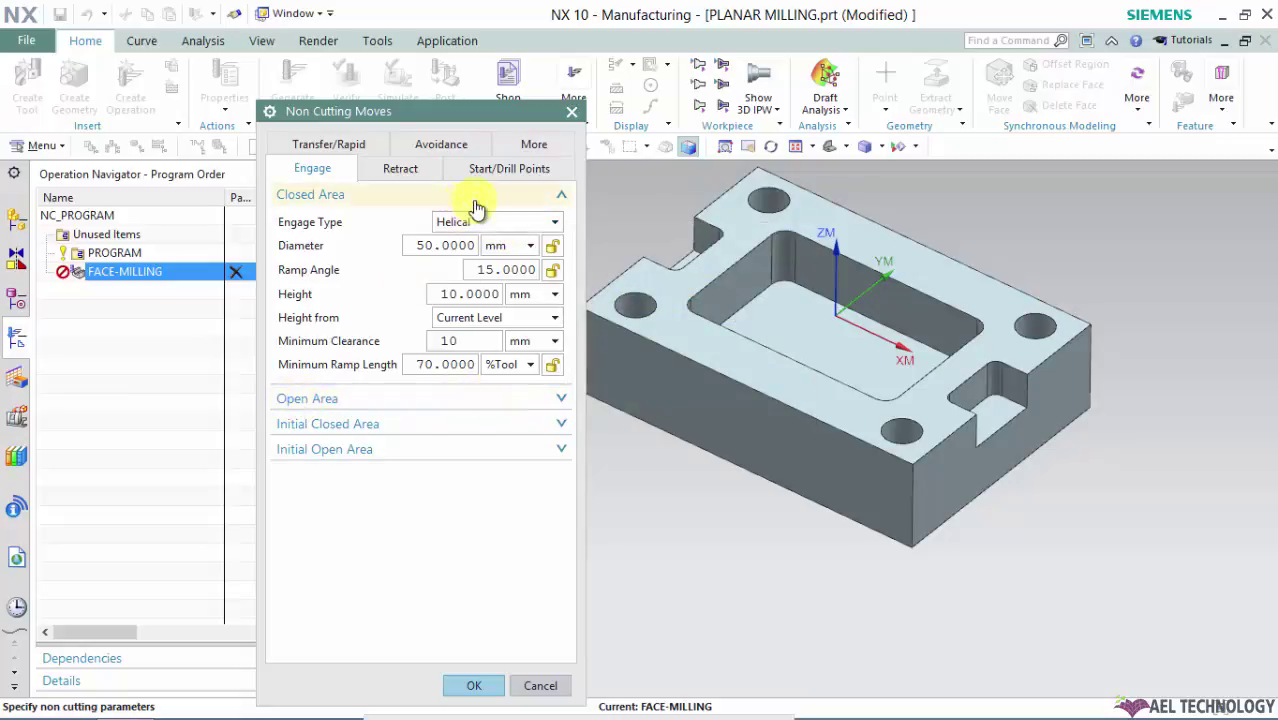
pyautogui.moveTo(482, 224)
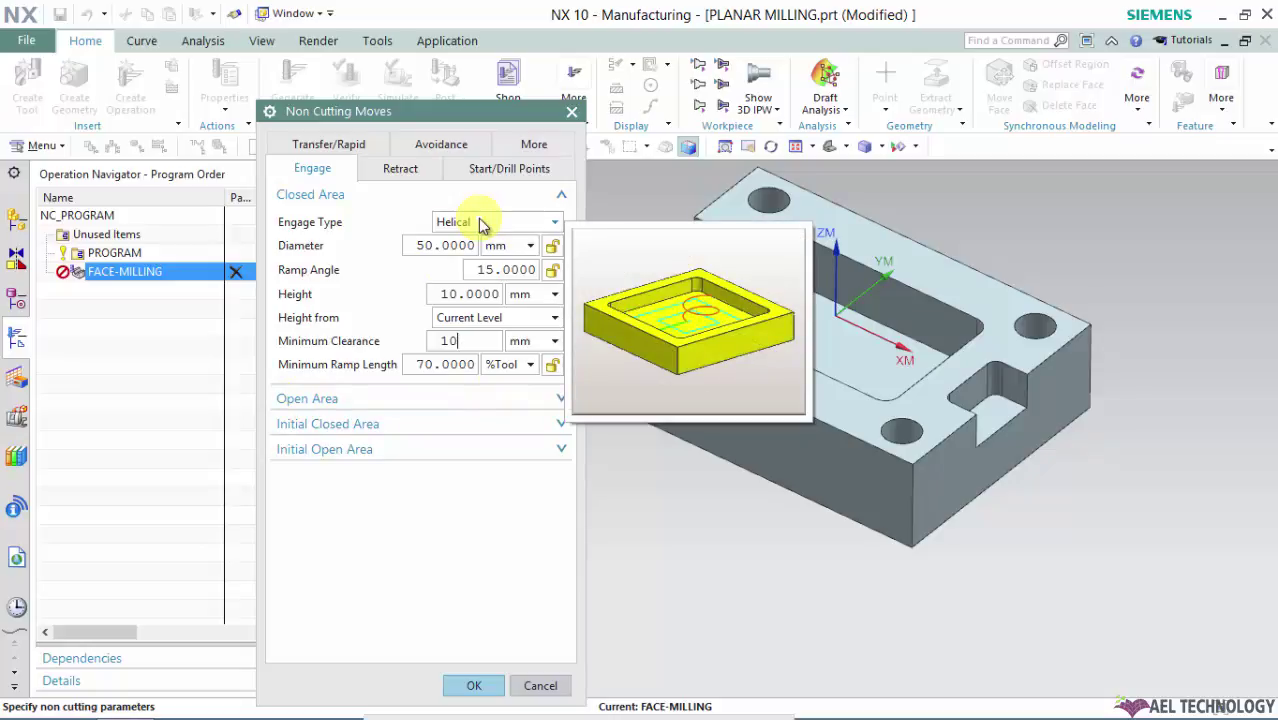
# Switch the closed-area engage type from Helical to Ramp on Shape.
pyautogui.click(482, 224)
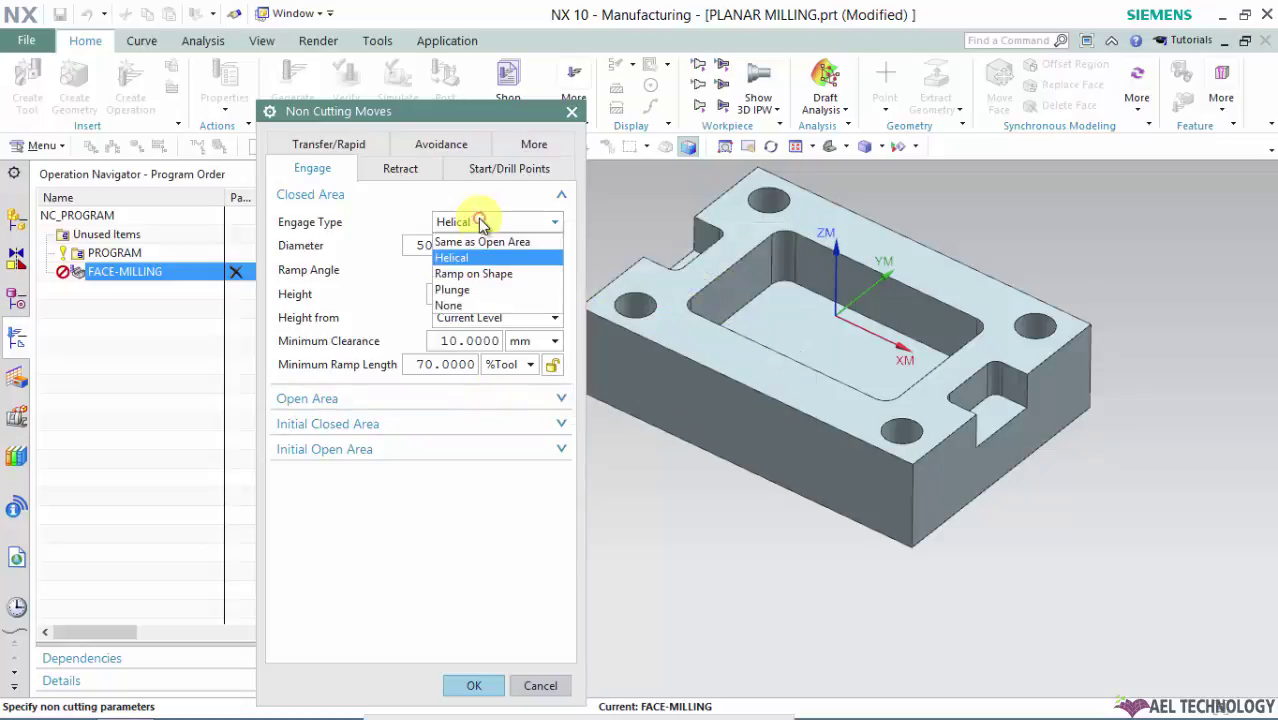
pyautogui.click(485, 276)
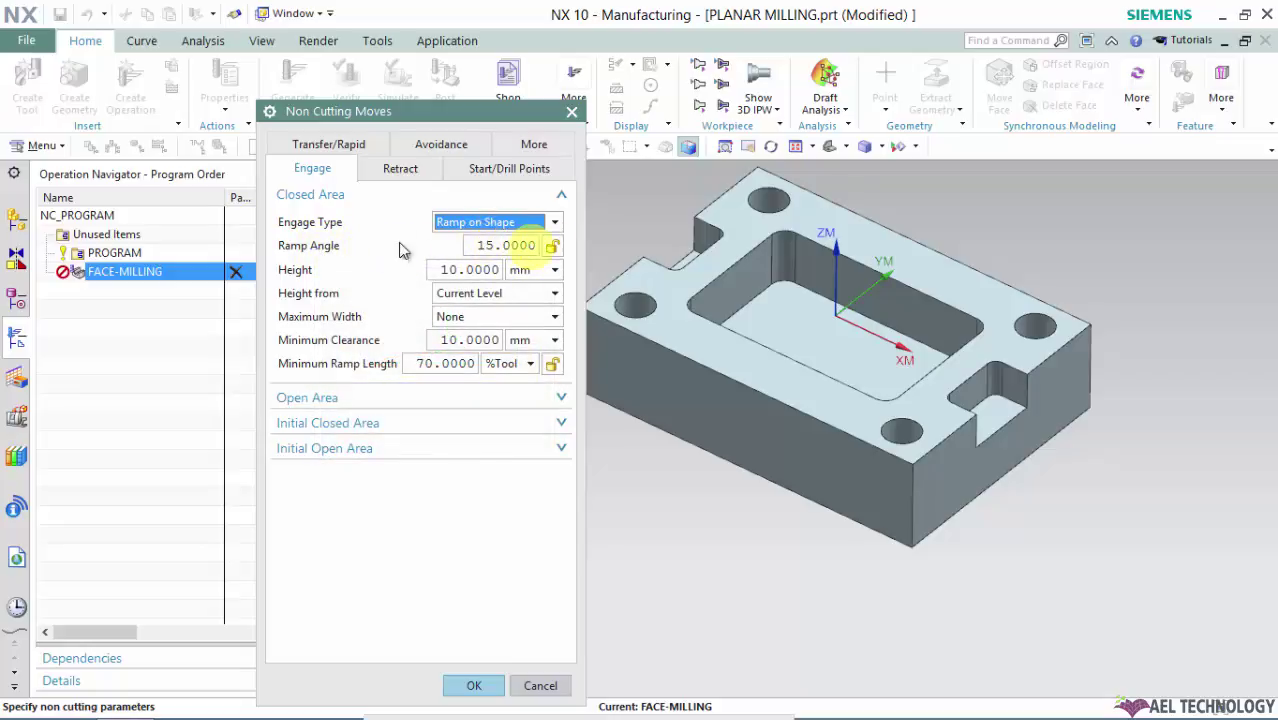
pyautogui.moveTo(306, 277)
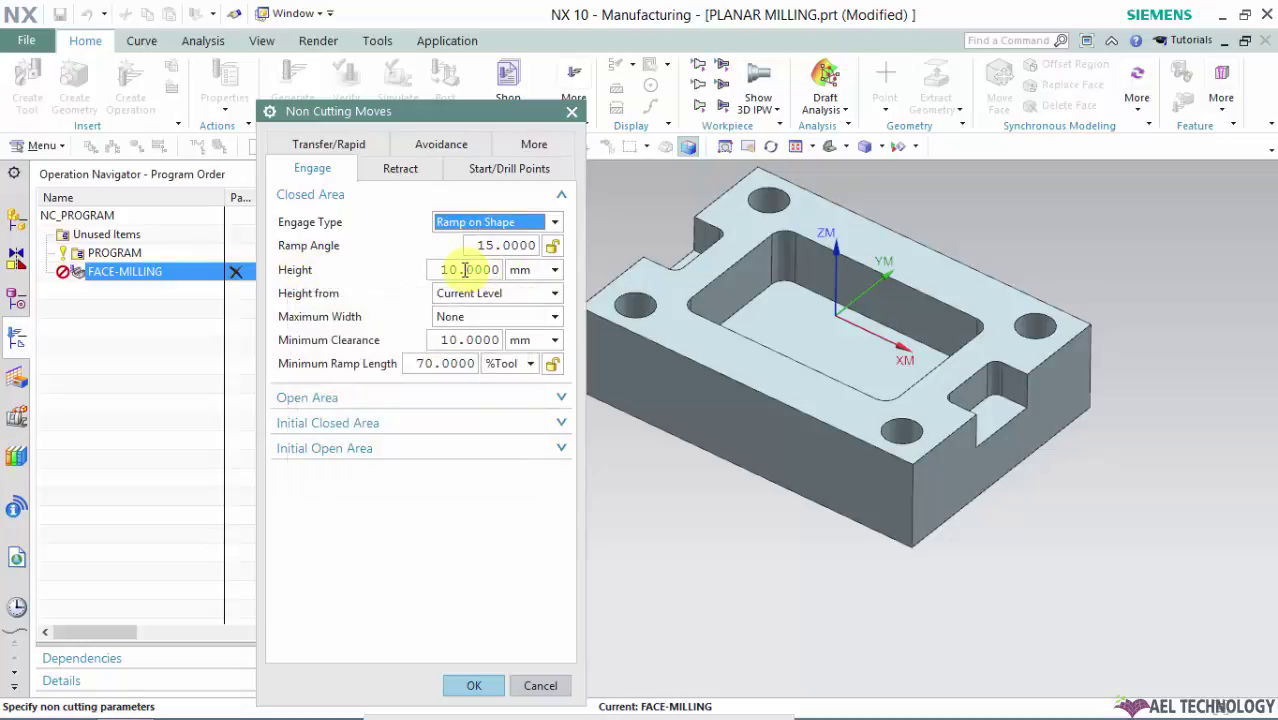
# Set the ramp engage's Maximum Width to Specify with a 500 %Tool distance.
pyautogui.click(493, 316)
pyautogui.click(462, 353)
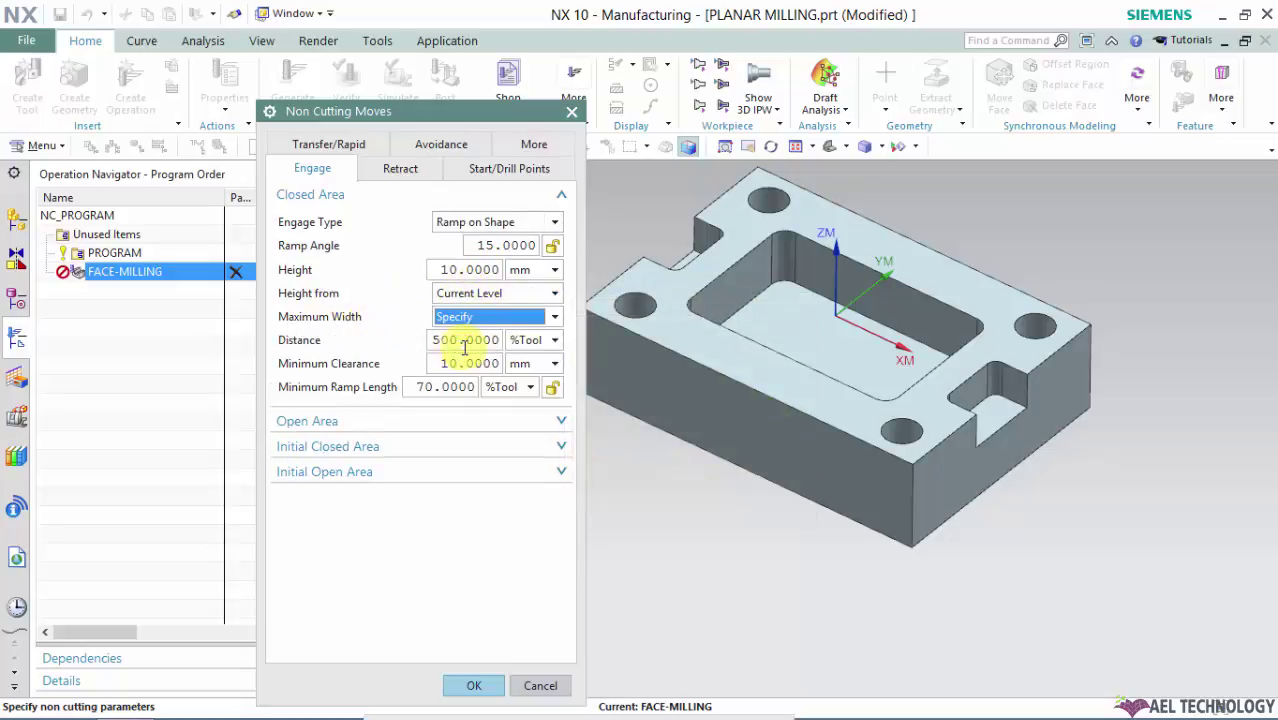
pyautogui.click(465, 341)
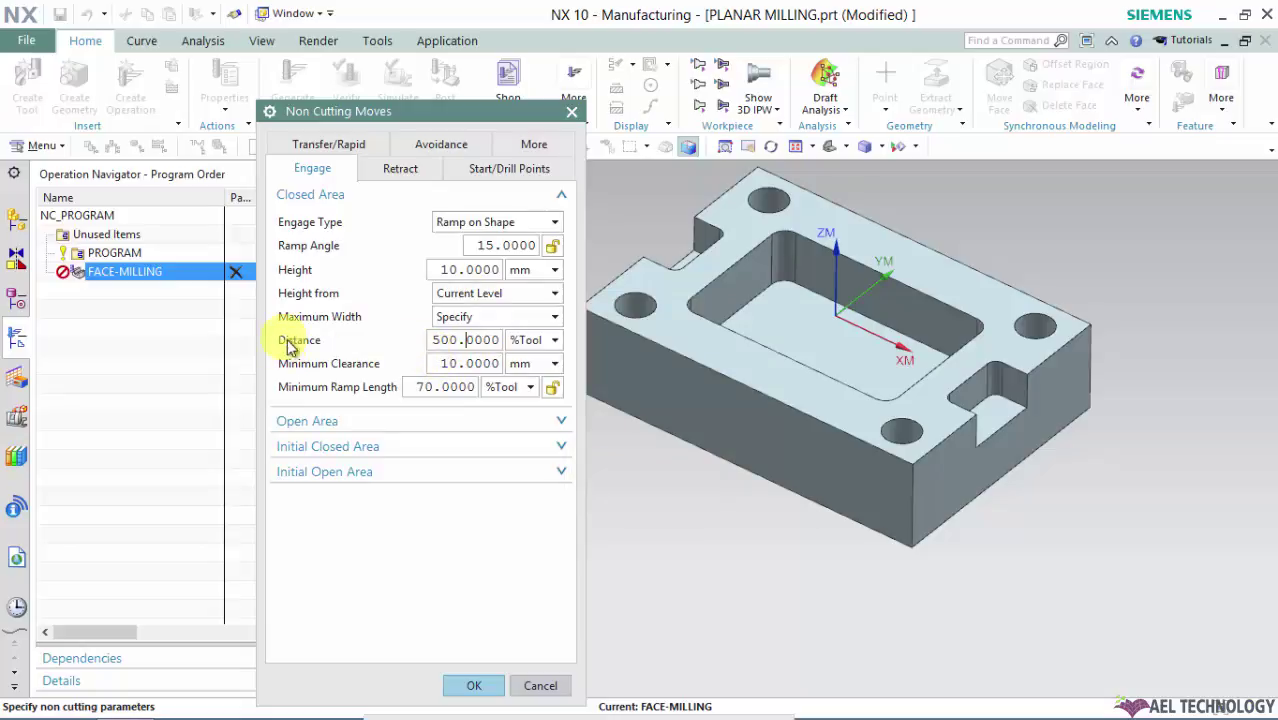
pyautogui.click(477, 340)
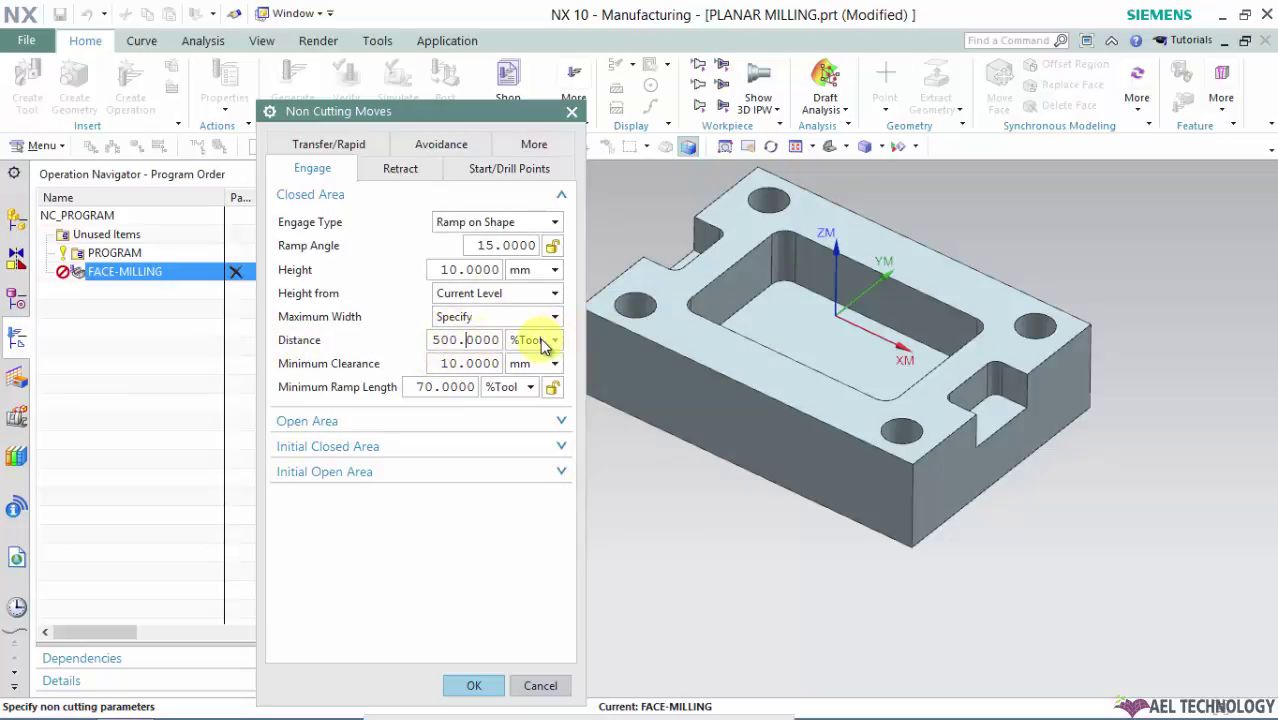
pyautogui.moveTo(360, 368)
pyautogui.click(549, 318)
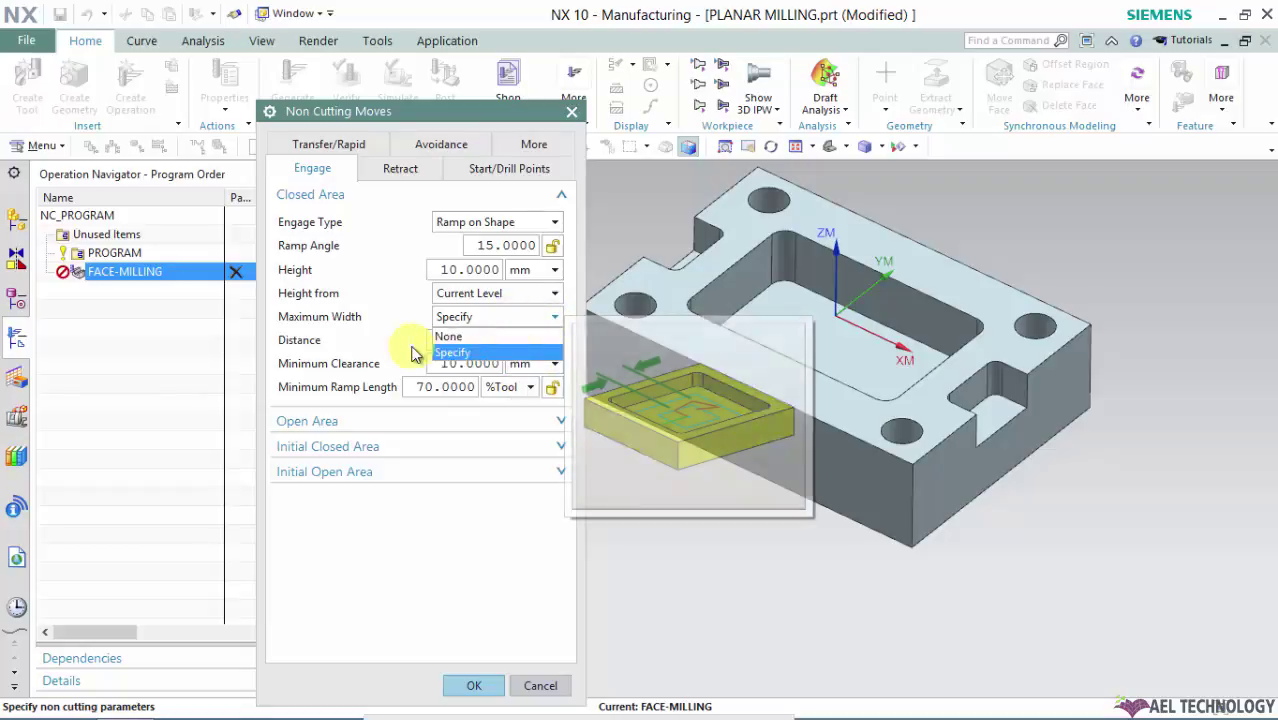
pyautogui.press('Up')
pyautogui.press('Down')
pyautogui.press('Return')
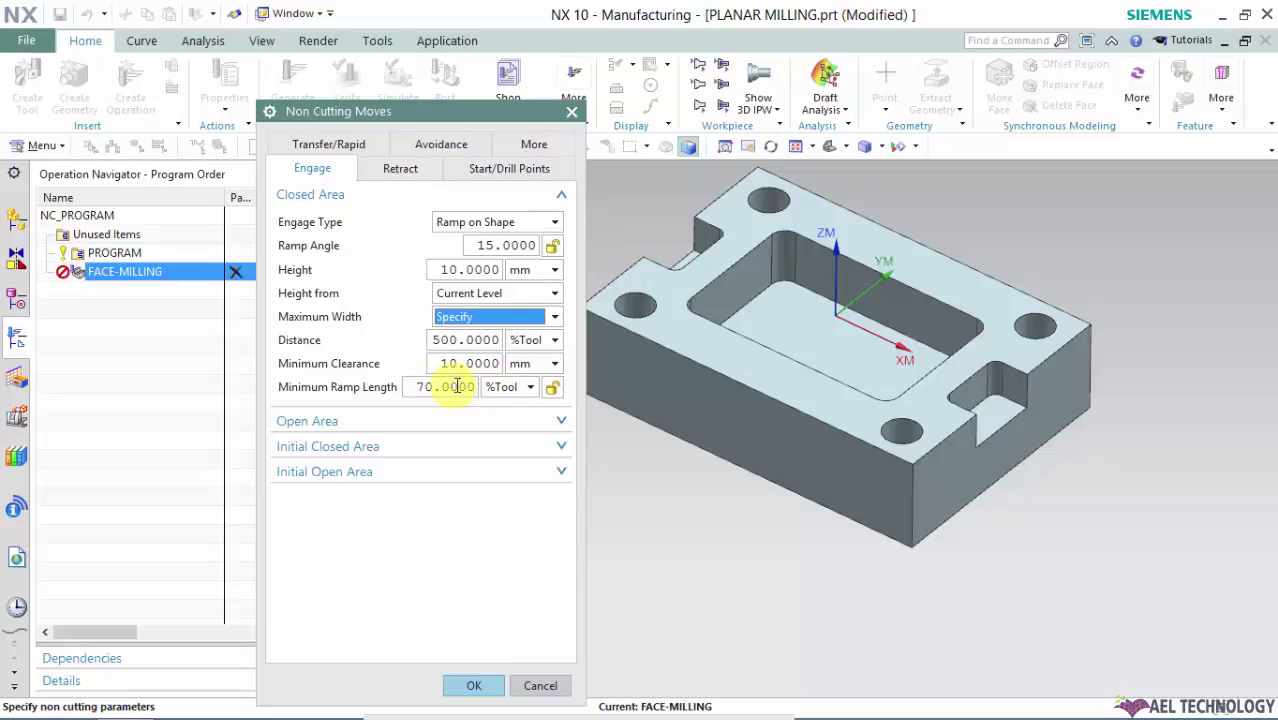
# Change the closed-area engage to Plunge, keeping Current Level as the height reference.
pyautogui.click(496, 222)
pyautogui.click(466, 290)
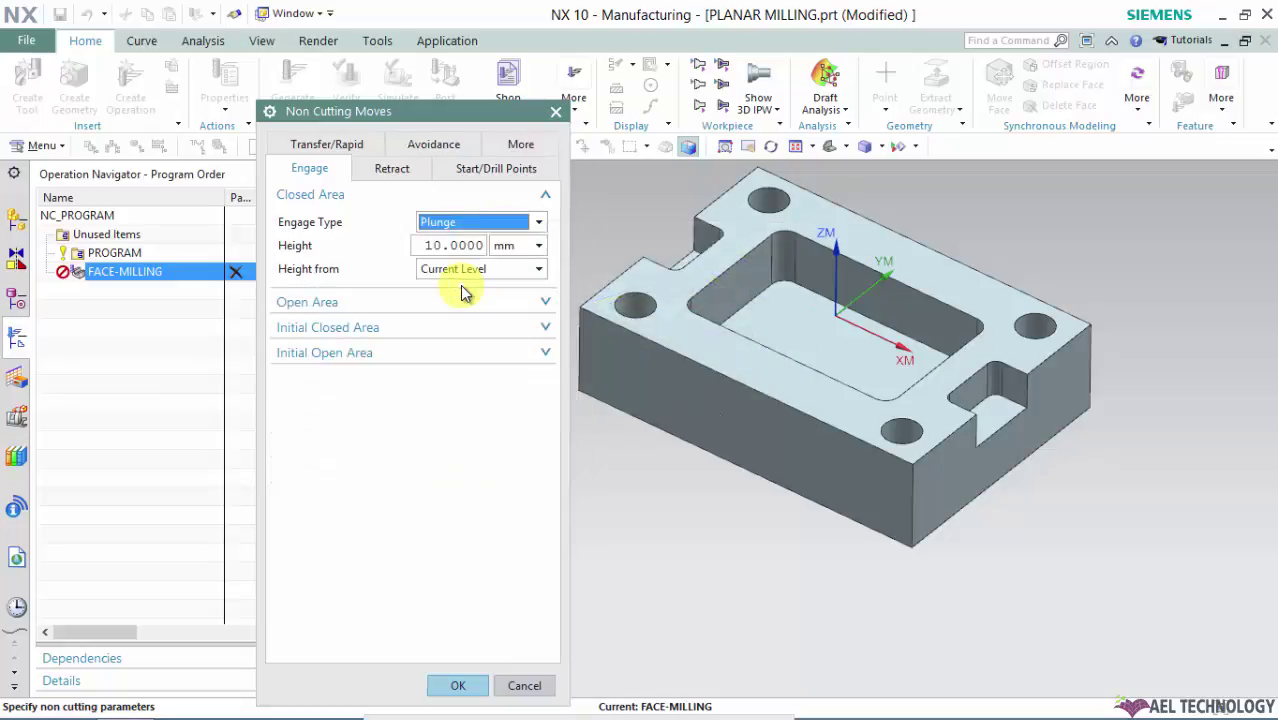
pyautogui.moveTo(447, 274)
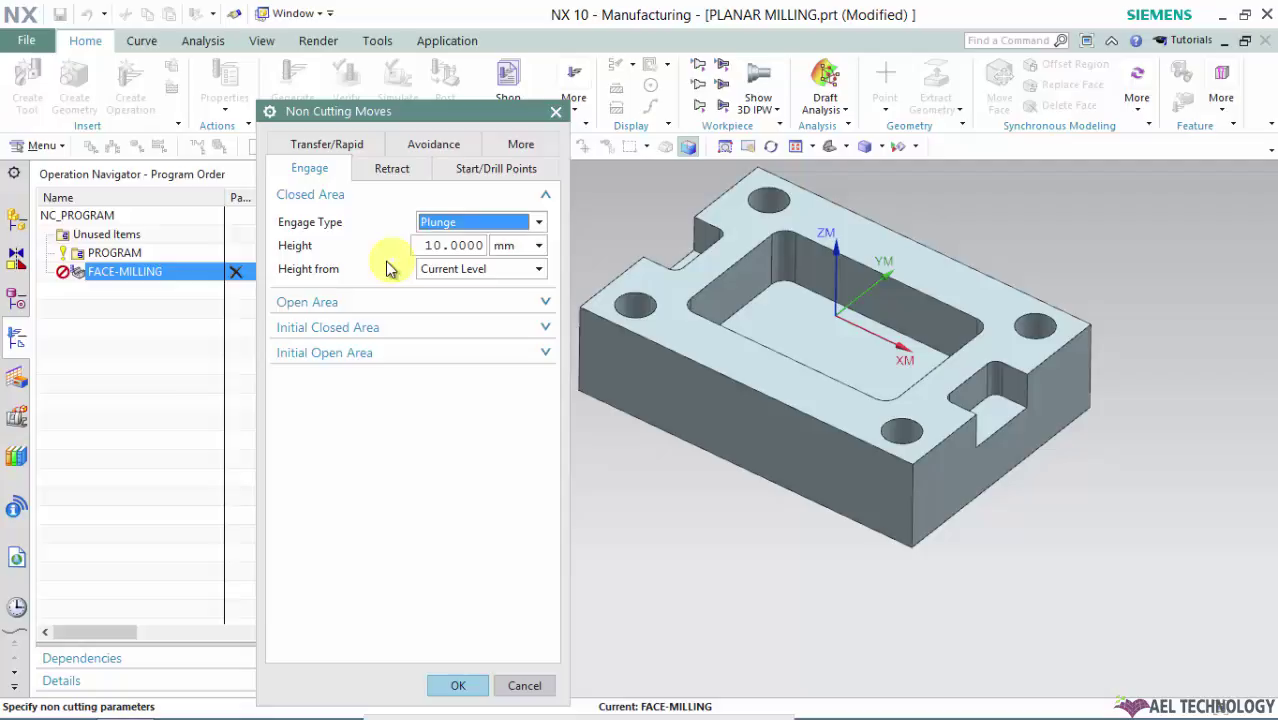
pyautogui.click(500, 270)
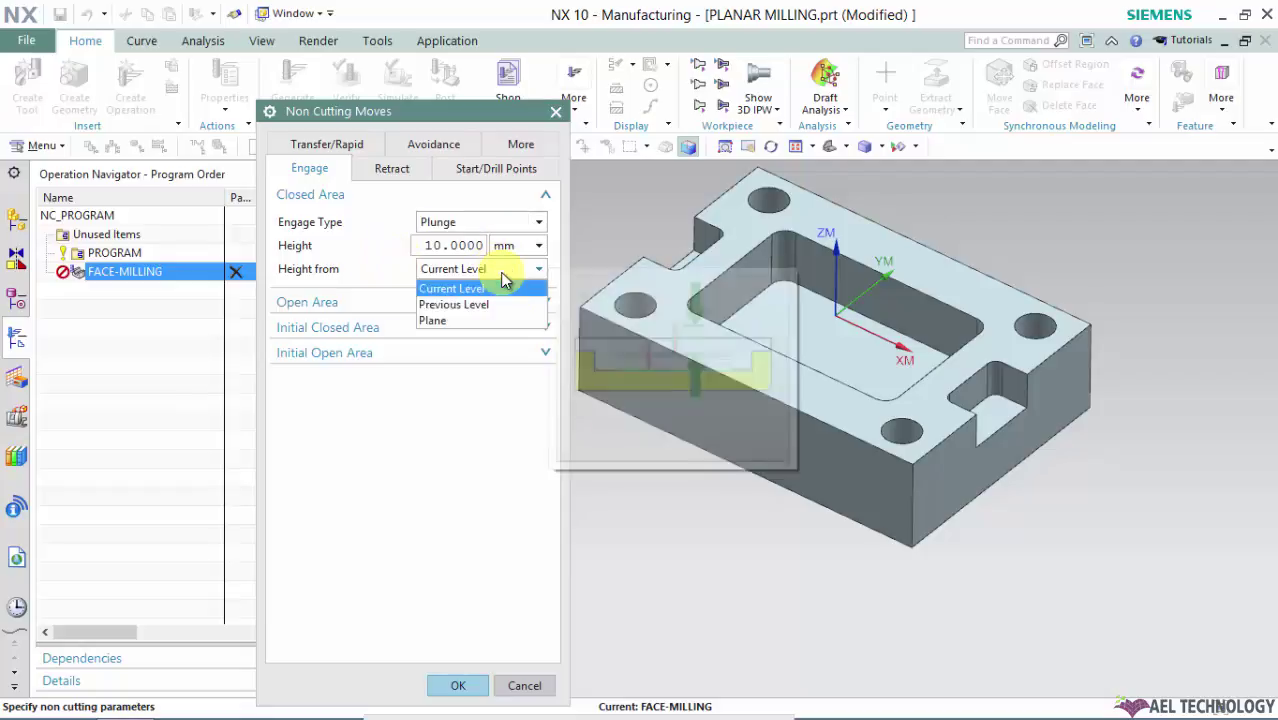
pyautogui.click(452, 288)
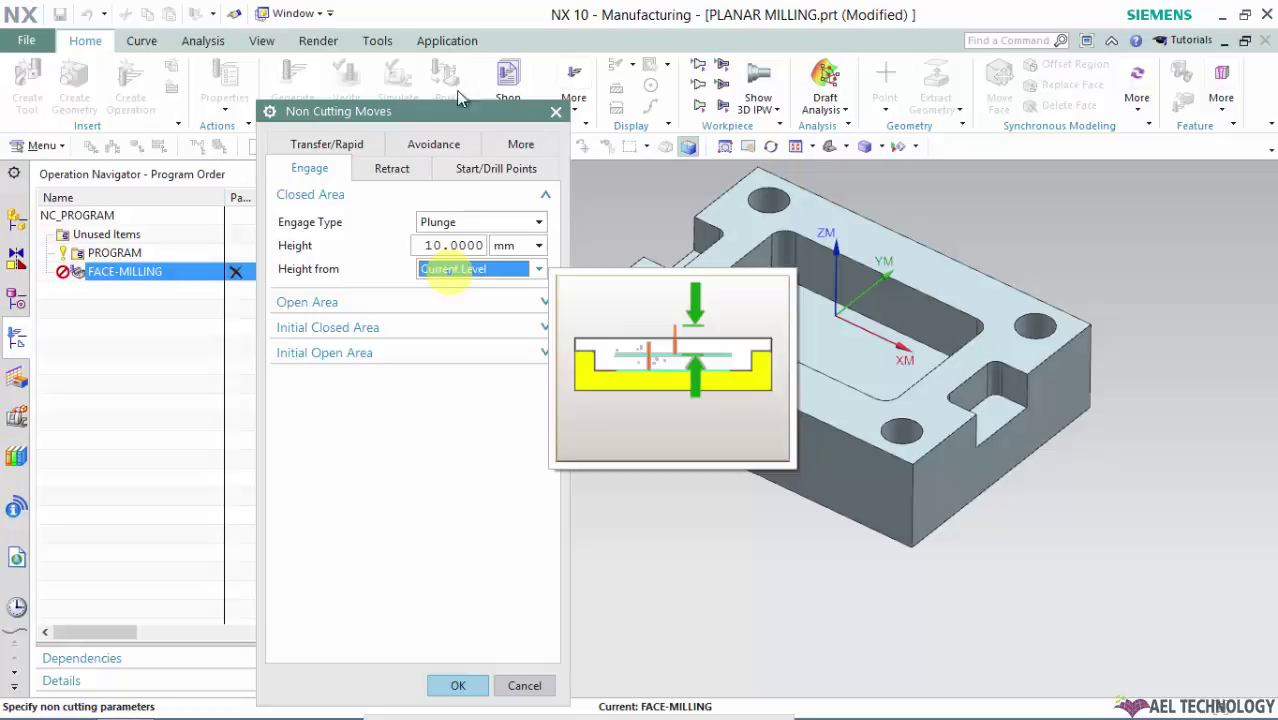
# Set the closed-area engage to None and expand the Linear open-area engage settings.
pyautogui.click(442, 221)
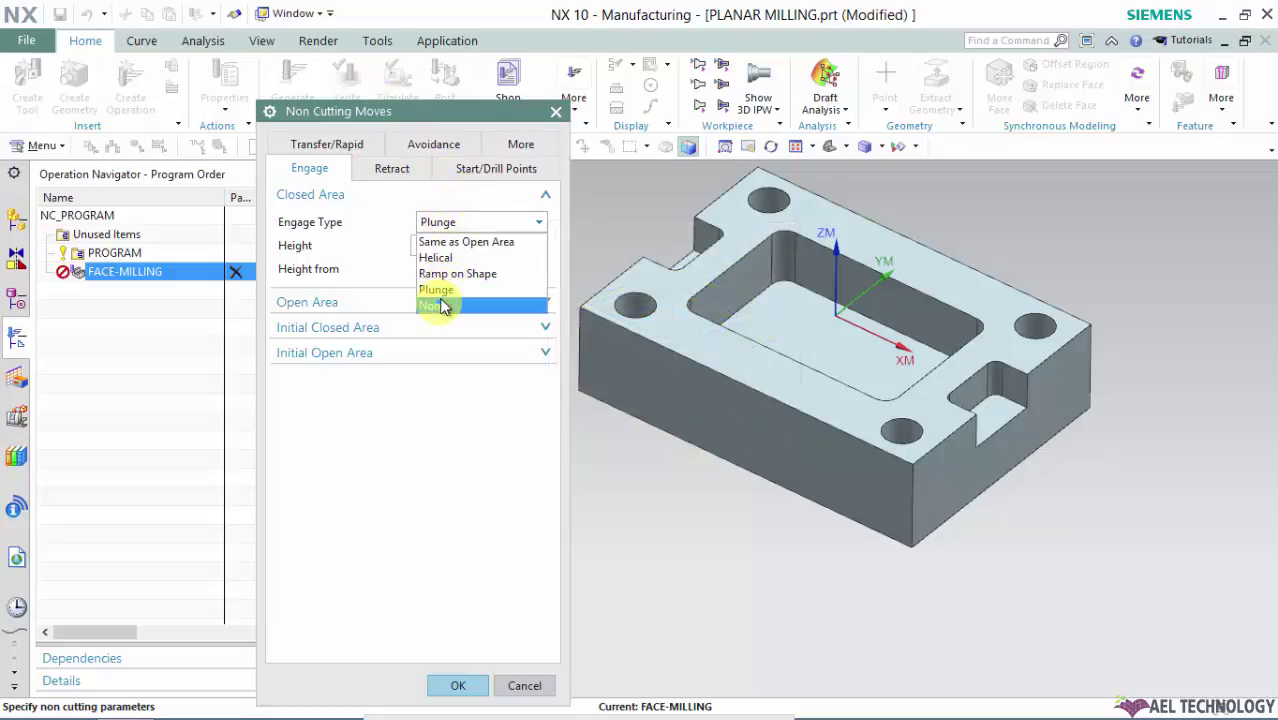
pyautogui.click(432, 305)
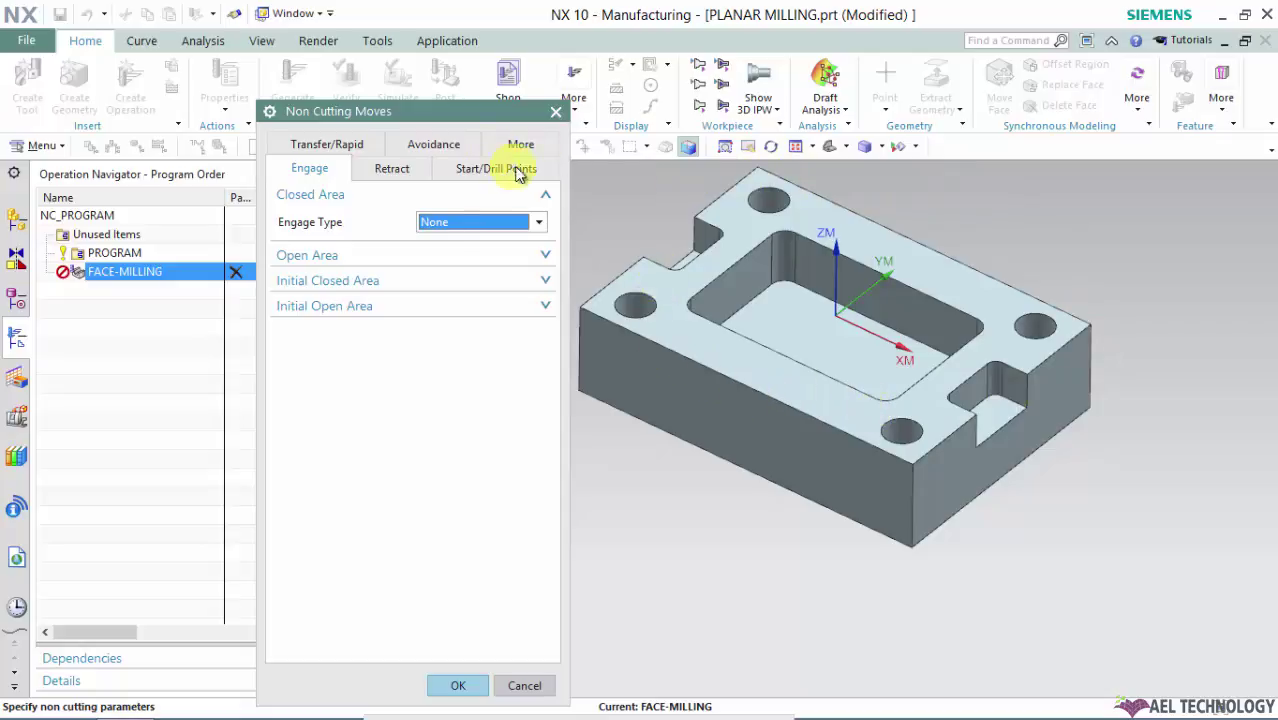
pyautogui.click(447, 262)
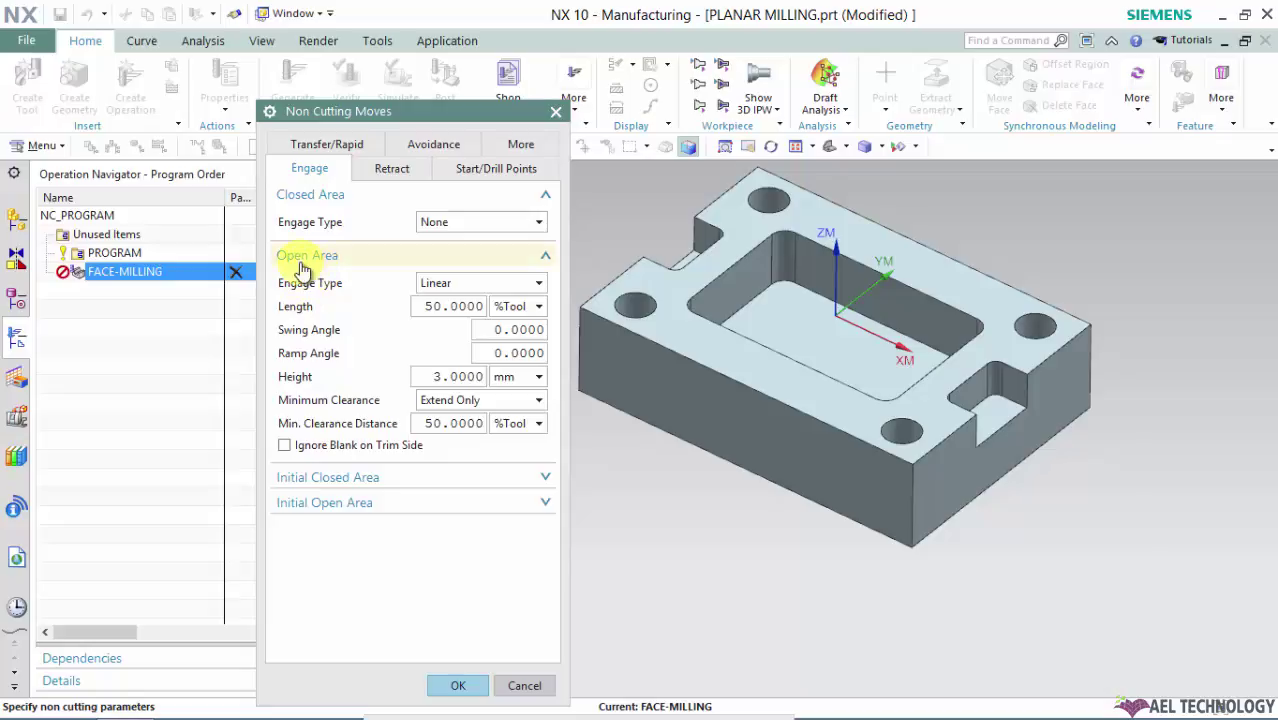
# Set the open-area engage to Linear with defaults: Extend Only clearance 50 %Tool, 0° swing and ramp.
pyautogui.click(546, 195)
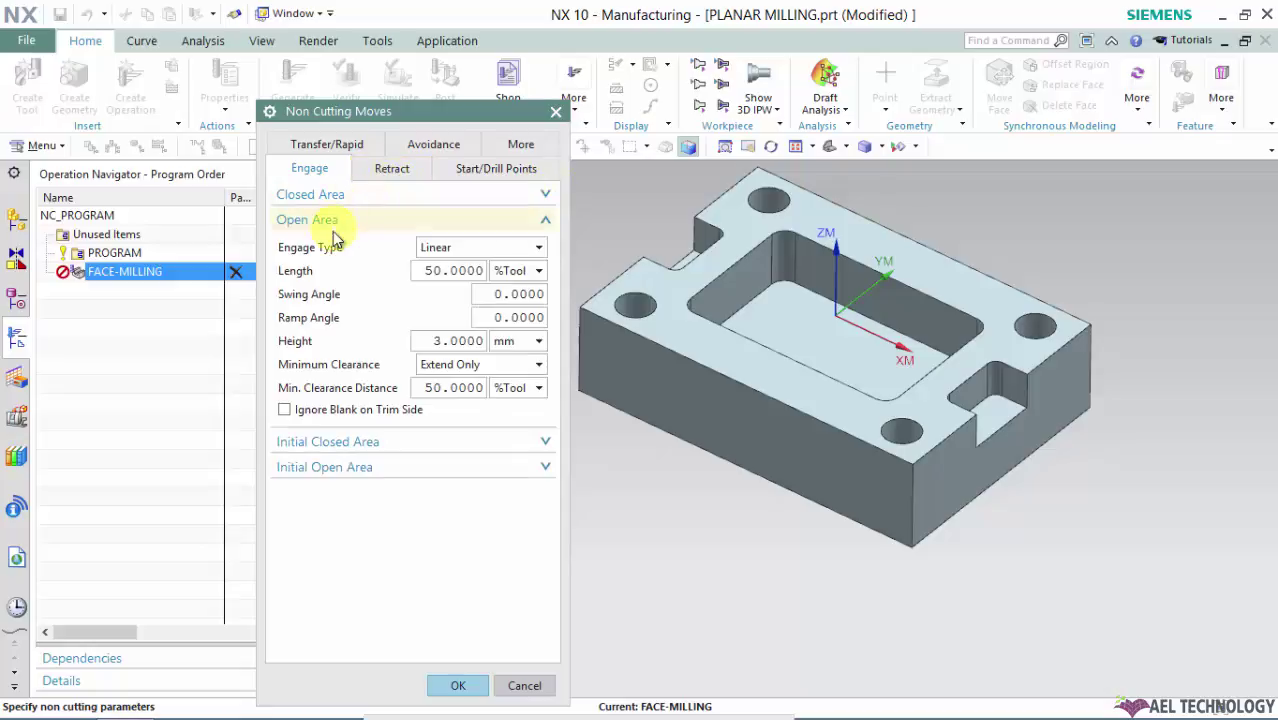
pyautogui.click(452, 248)
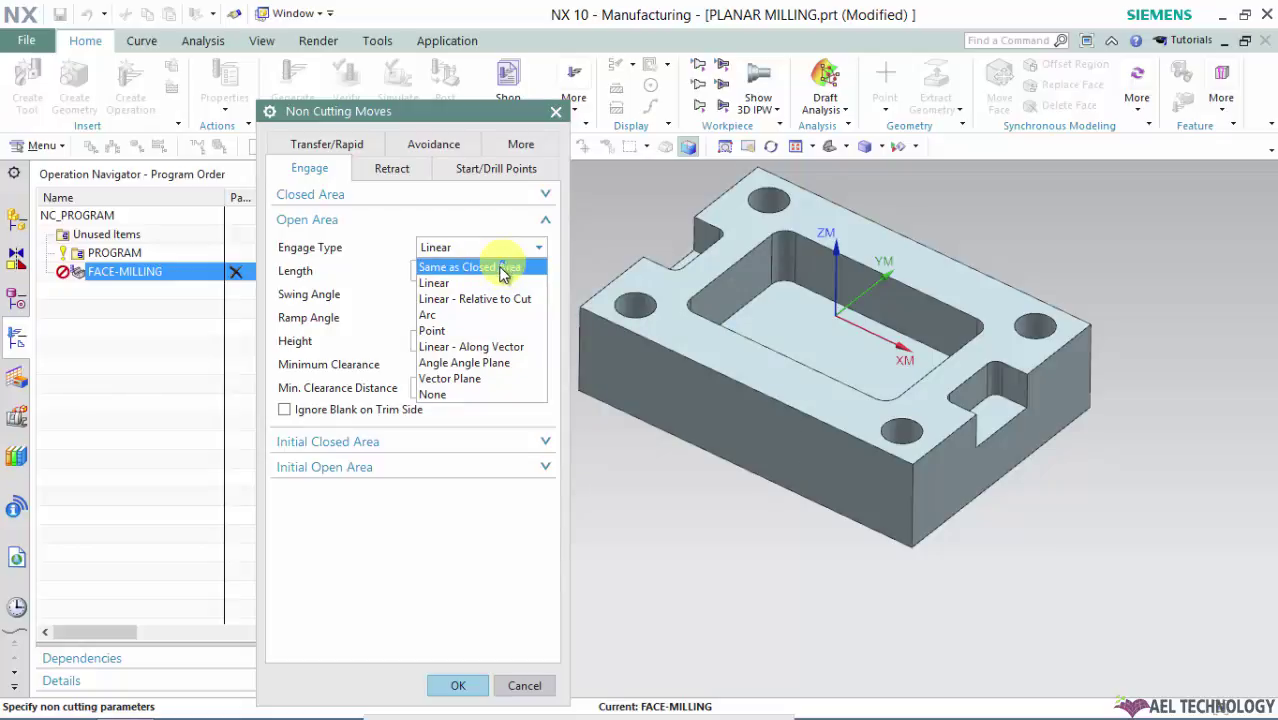
pyautogui.click(452, 285)
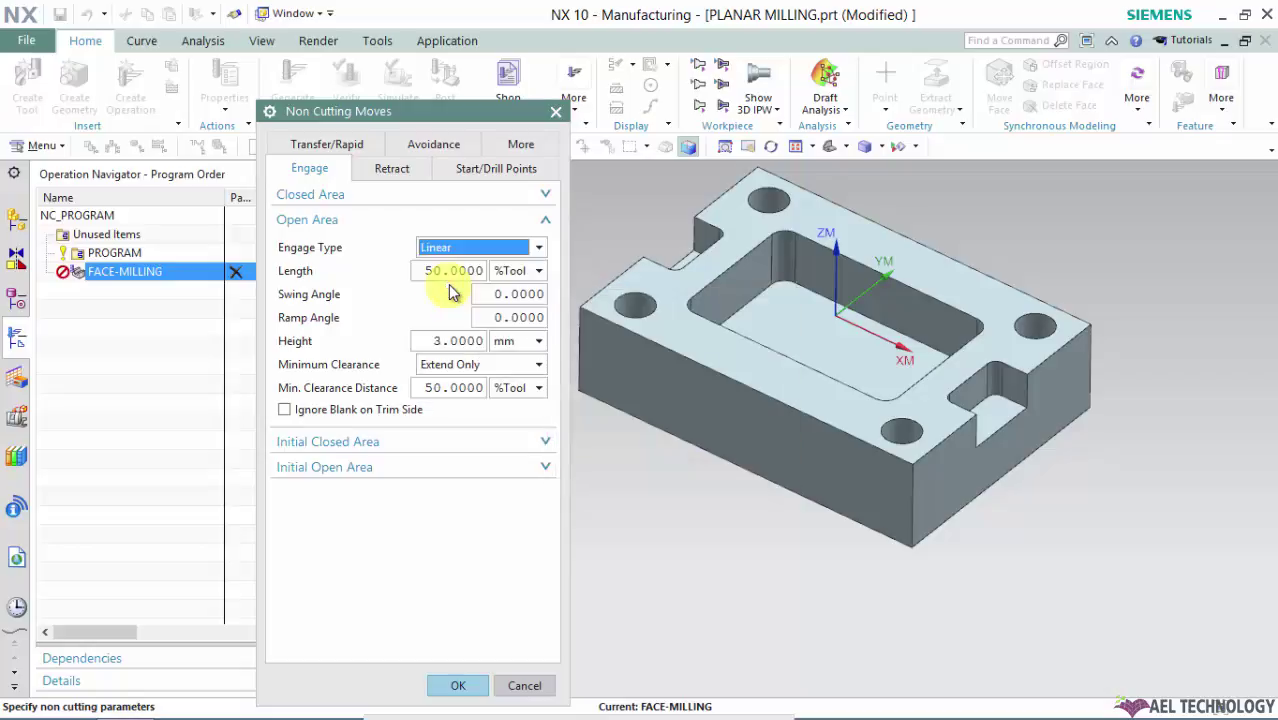
pyautogui.moveTo(295, 277)
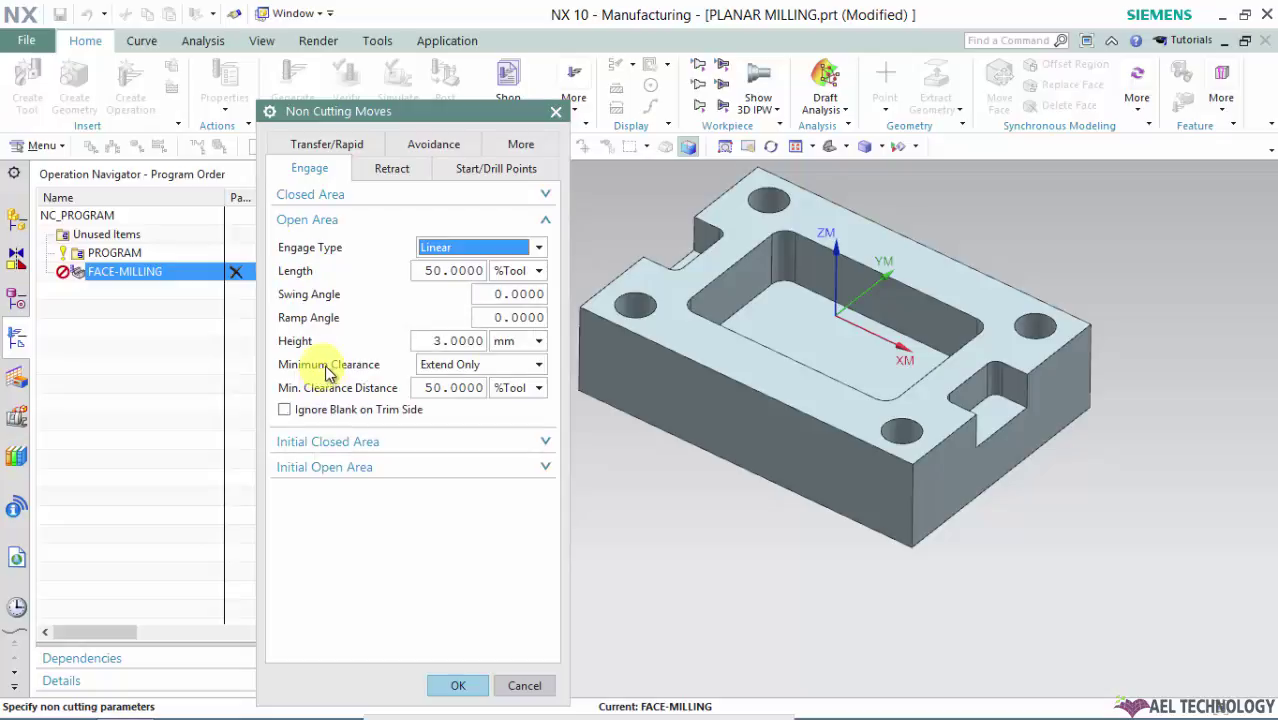
pyautogui.moveTo(313, 300)
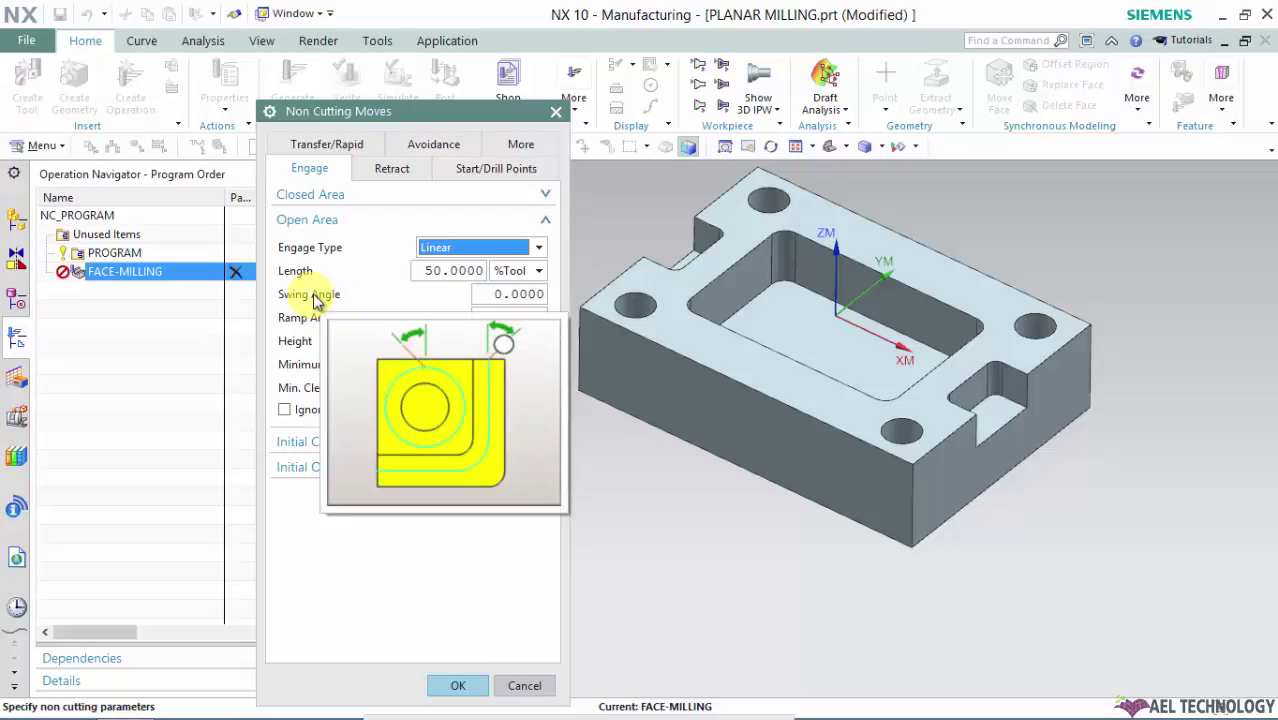